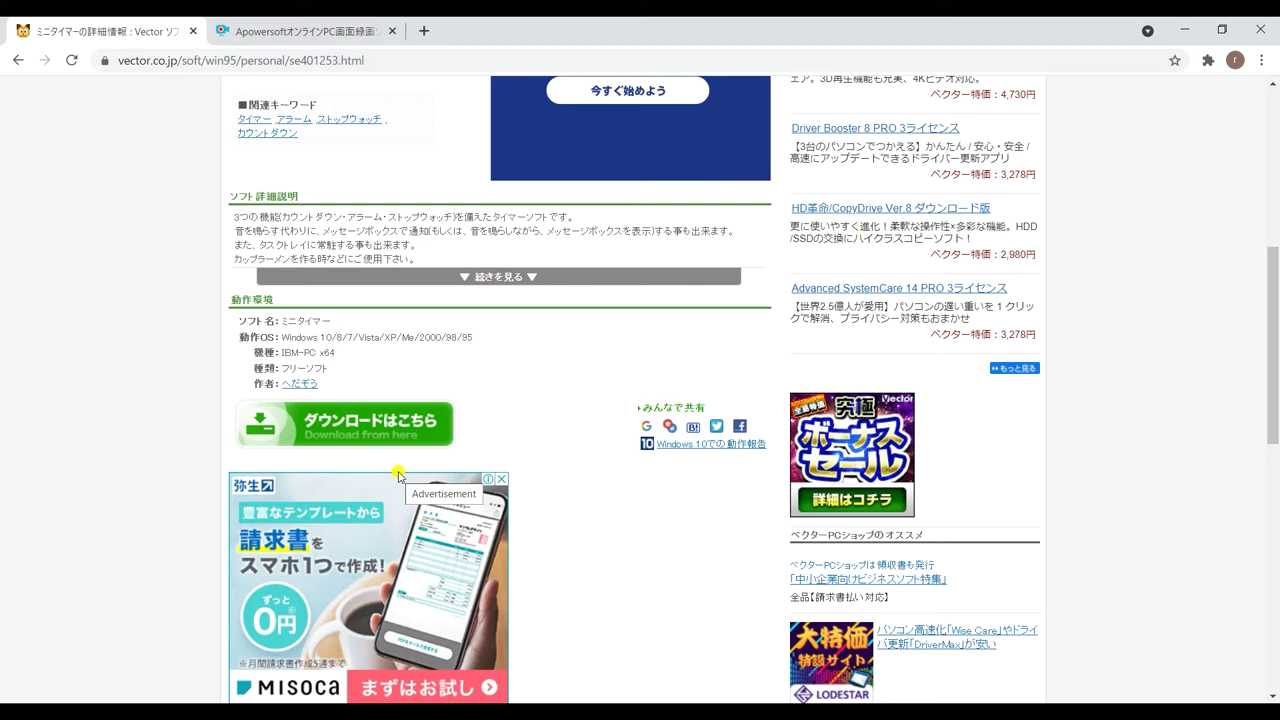
Download VbTimer.zip (ミニタイマー 2.27) from its Vector software page
click(352, 444)
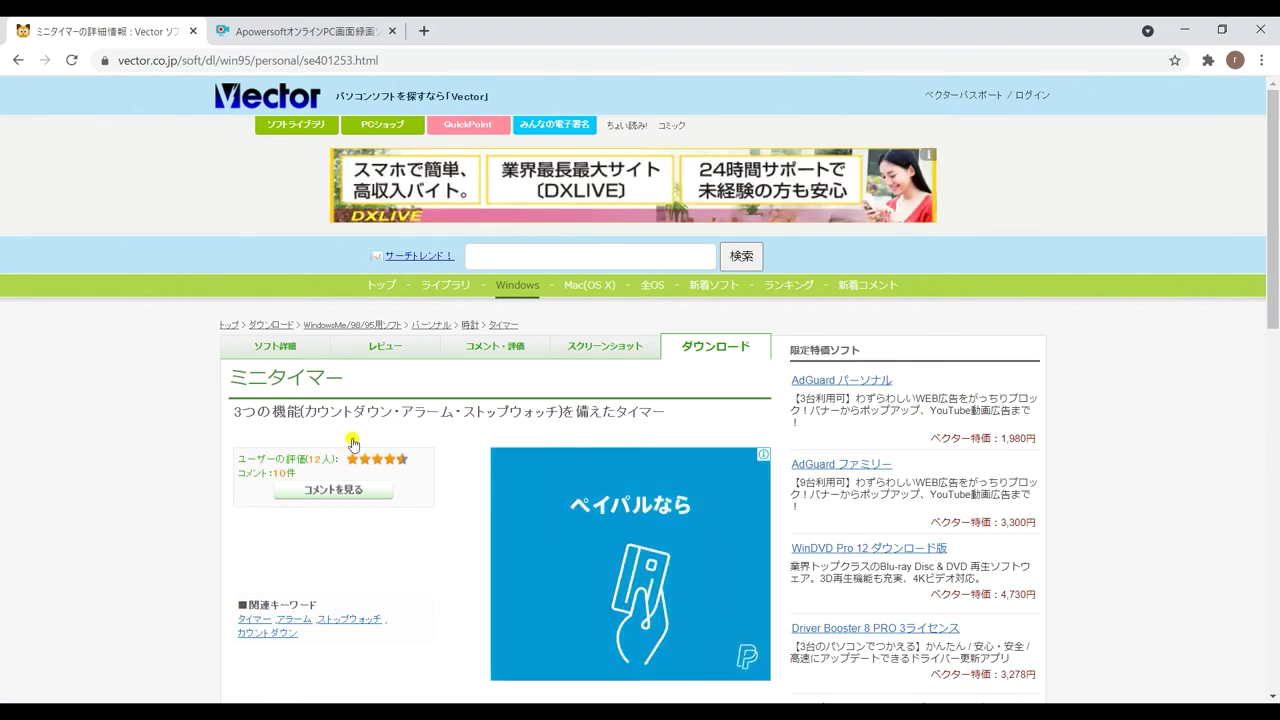
scroll(449, 457, down, 4)
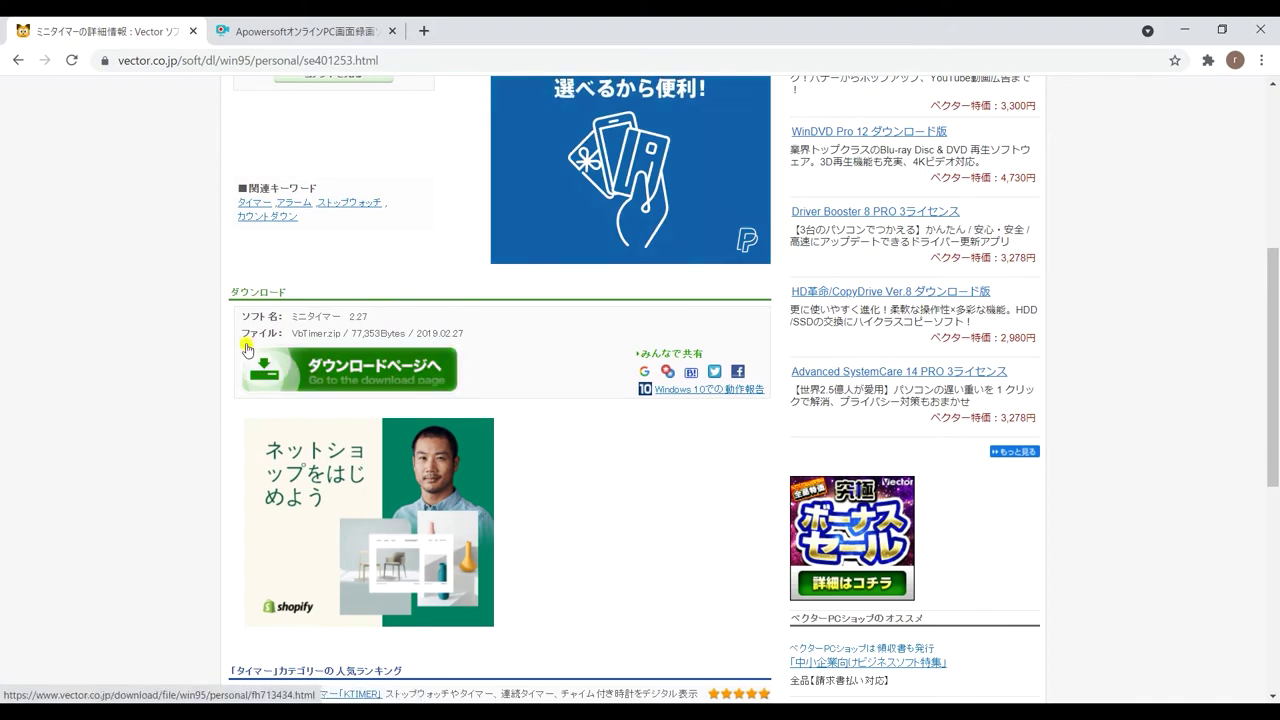
click(333, 388)
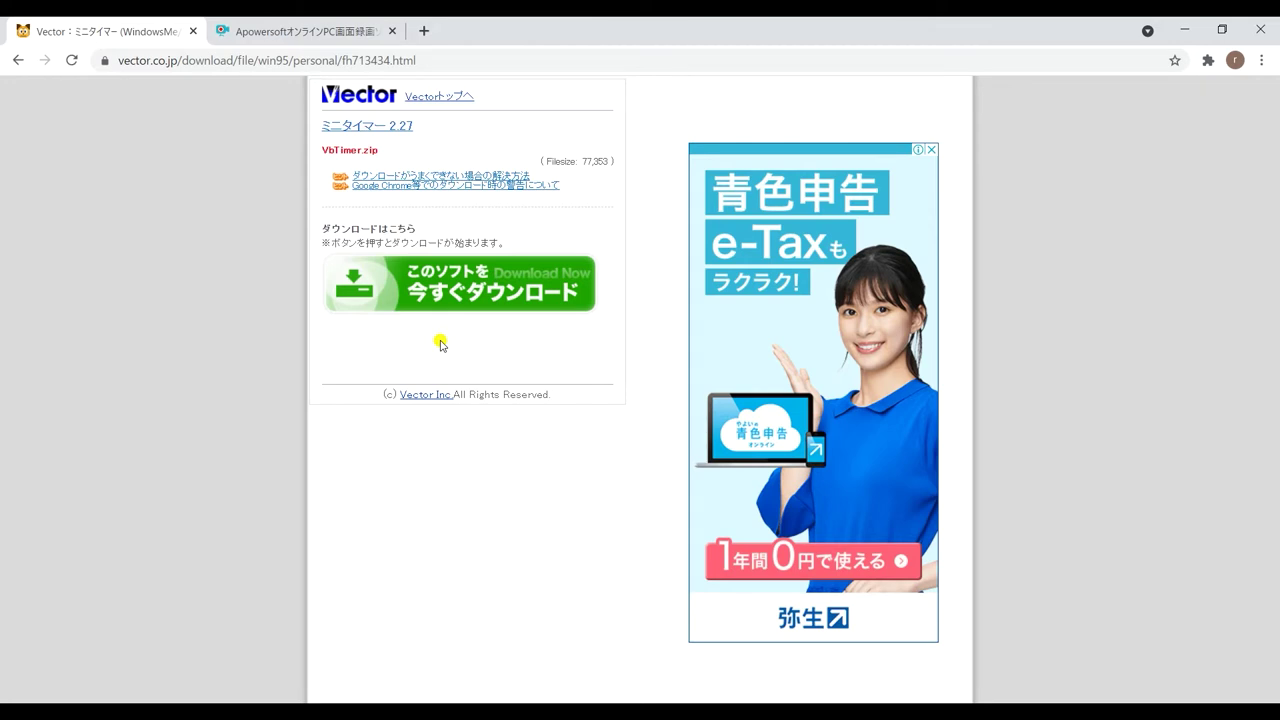
click(444, 311)
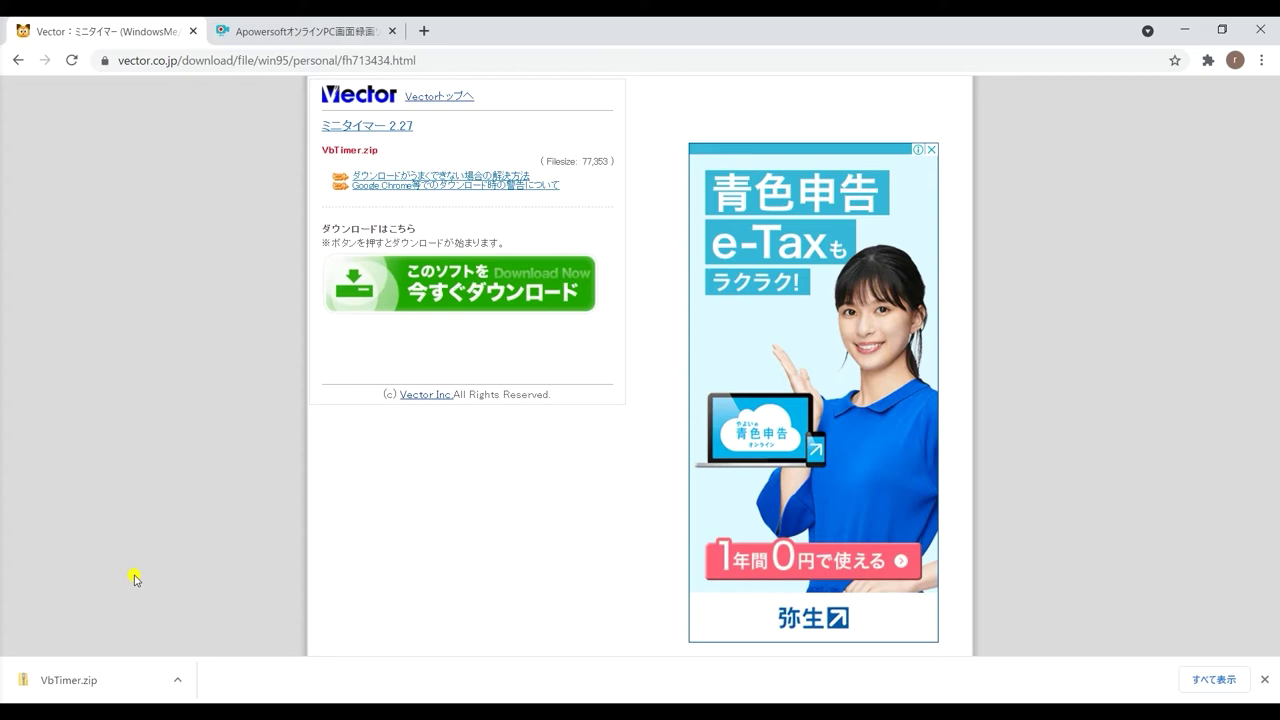
Open the downloaded VbTimer.zip and extract all of its contents into the ドキュメント folder
click(101, 683)
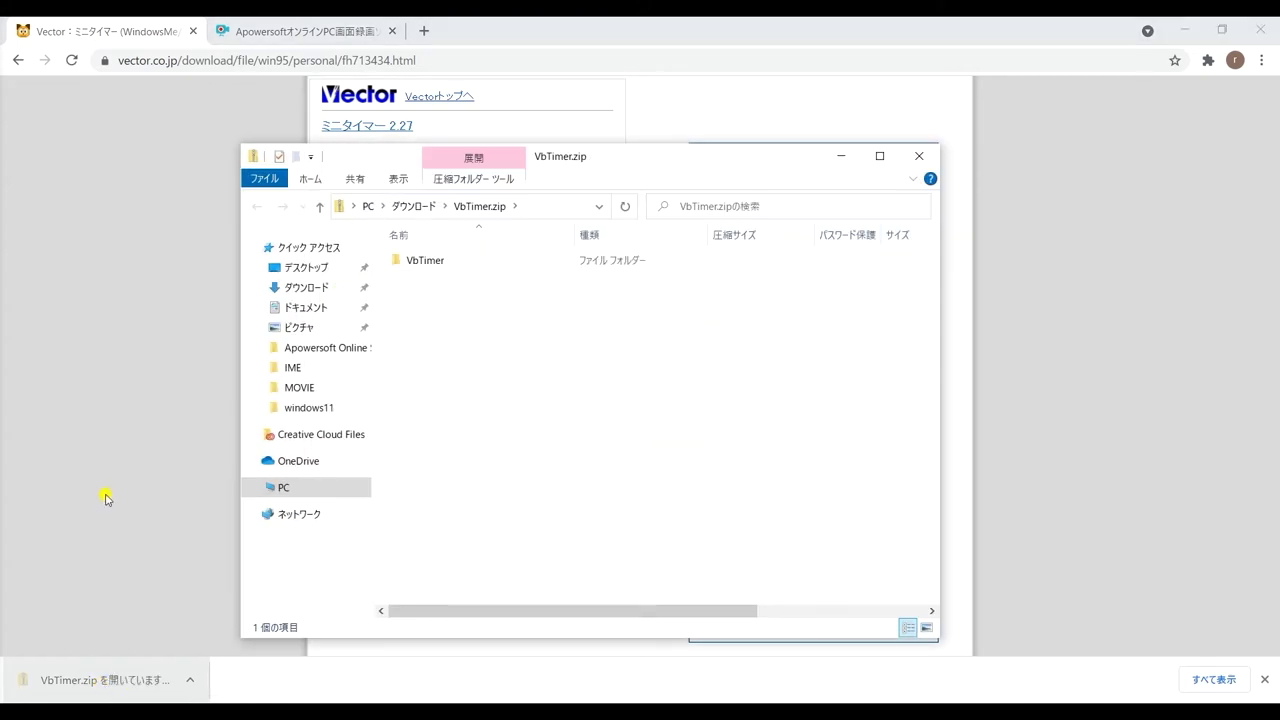
mouse_move(645, 166)
mouse_down()
mouse_move(688, 104)
mouse_move(657, 150)
mouse_up()
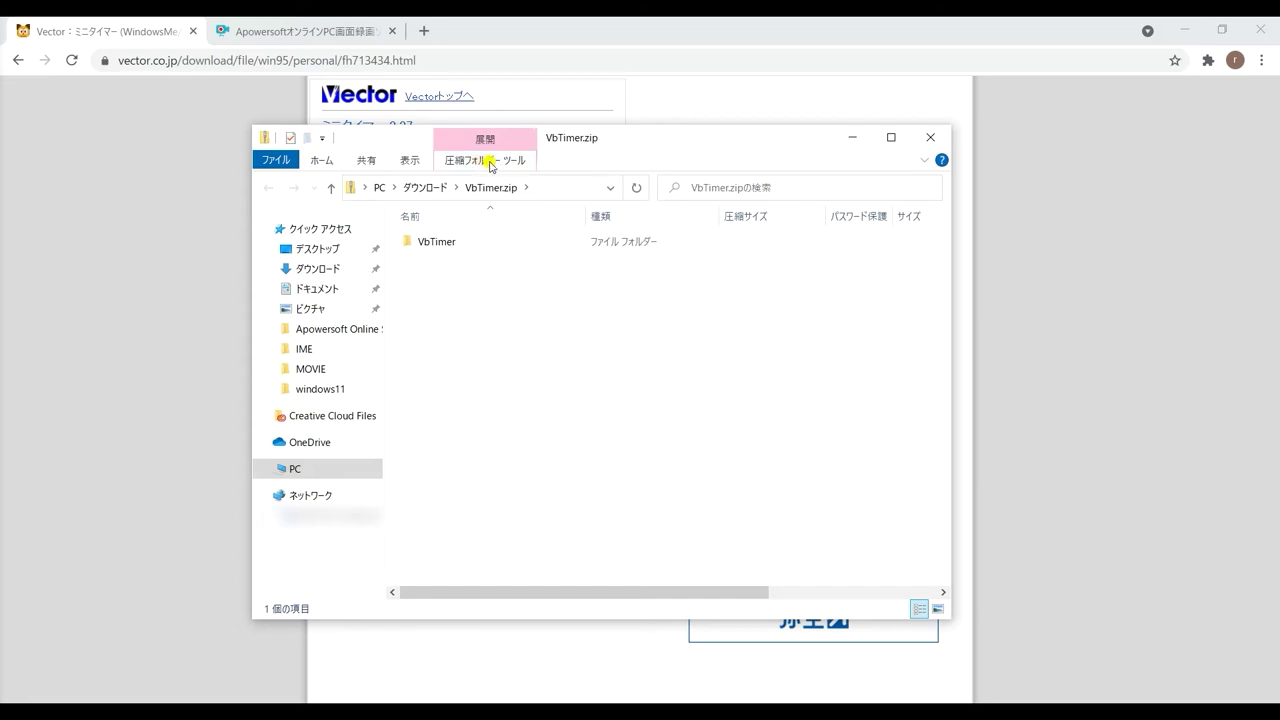
click(491, 162)
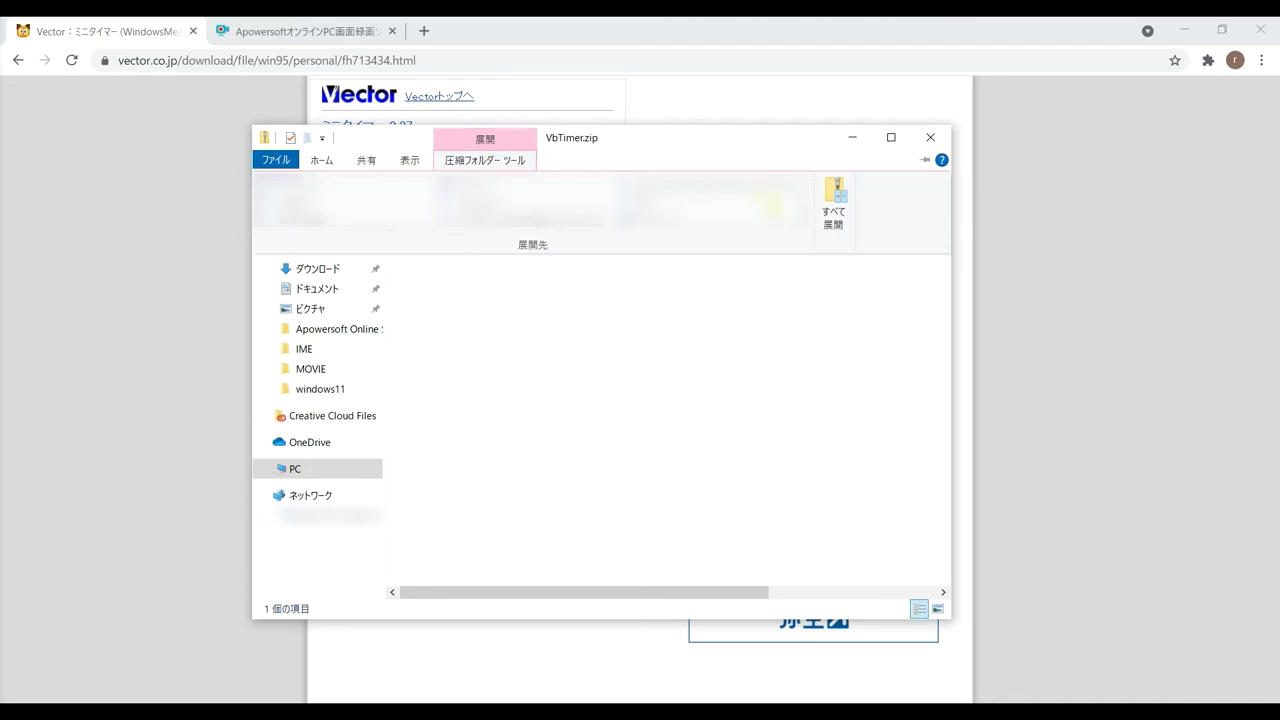
click(833, 222)
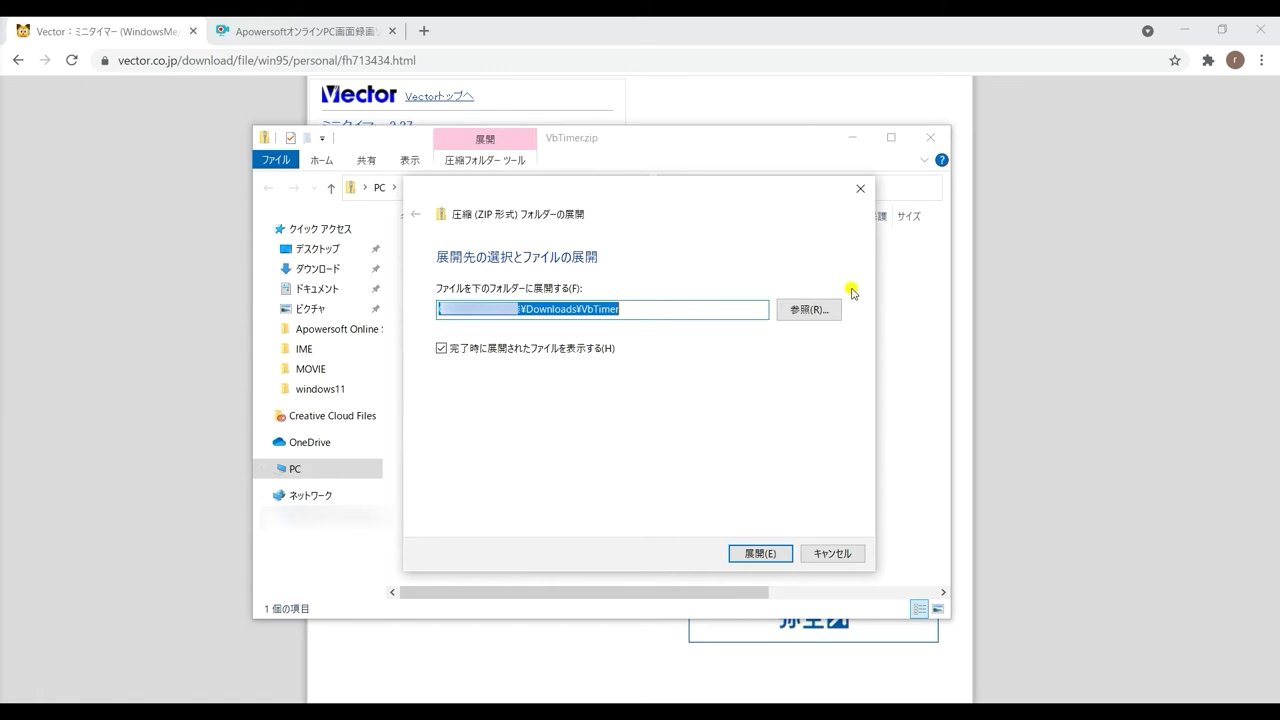
click(815, 311)
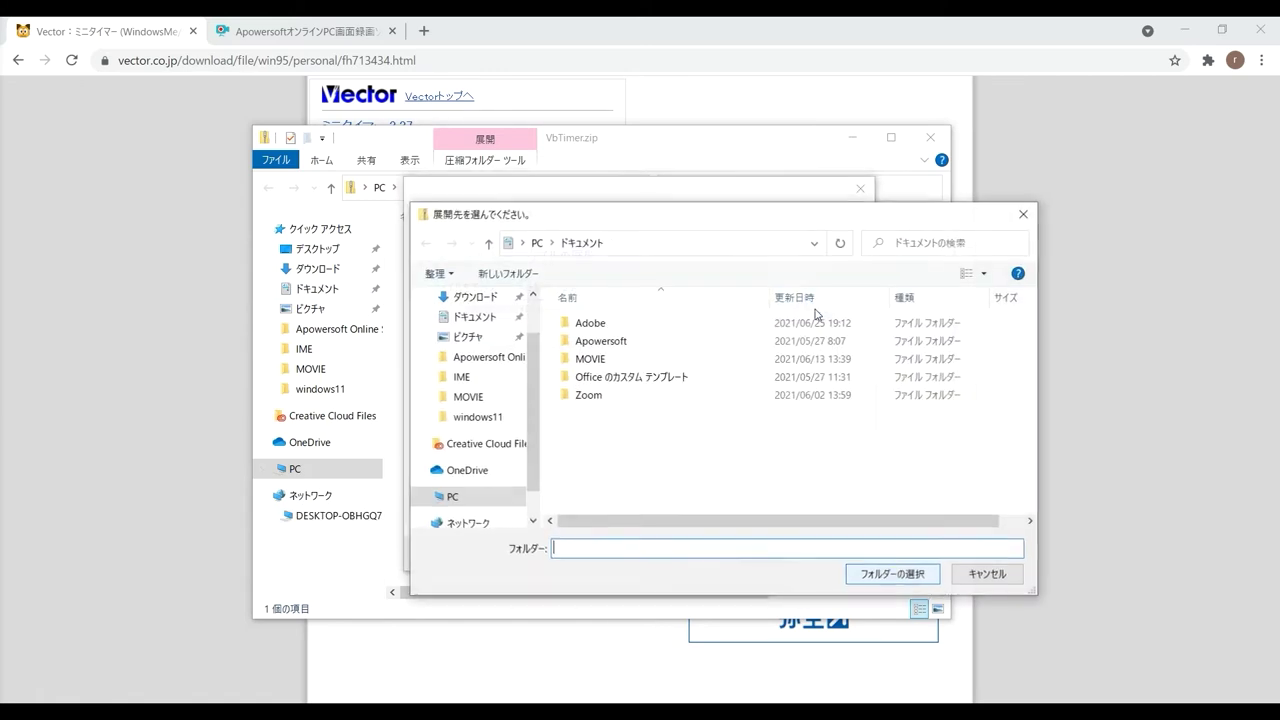
click(476, 318)
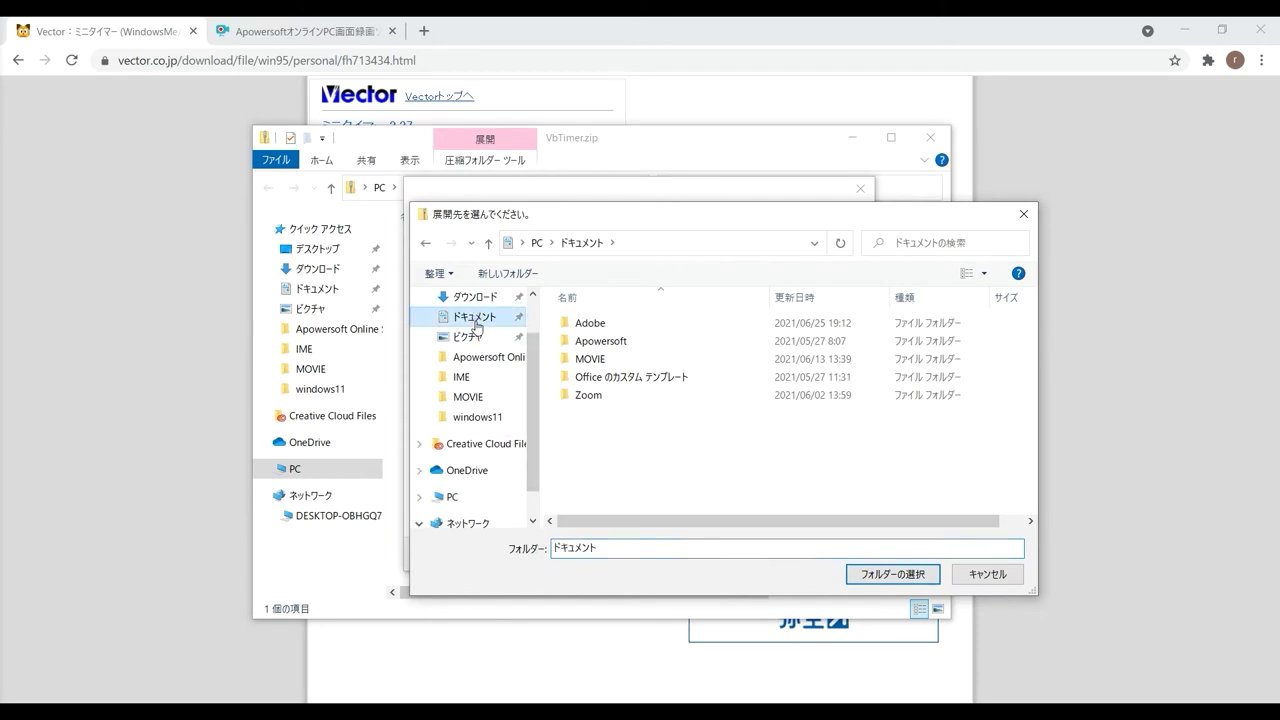
click(894, 578)
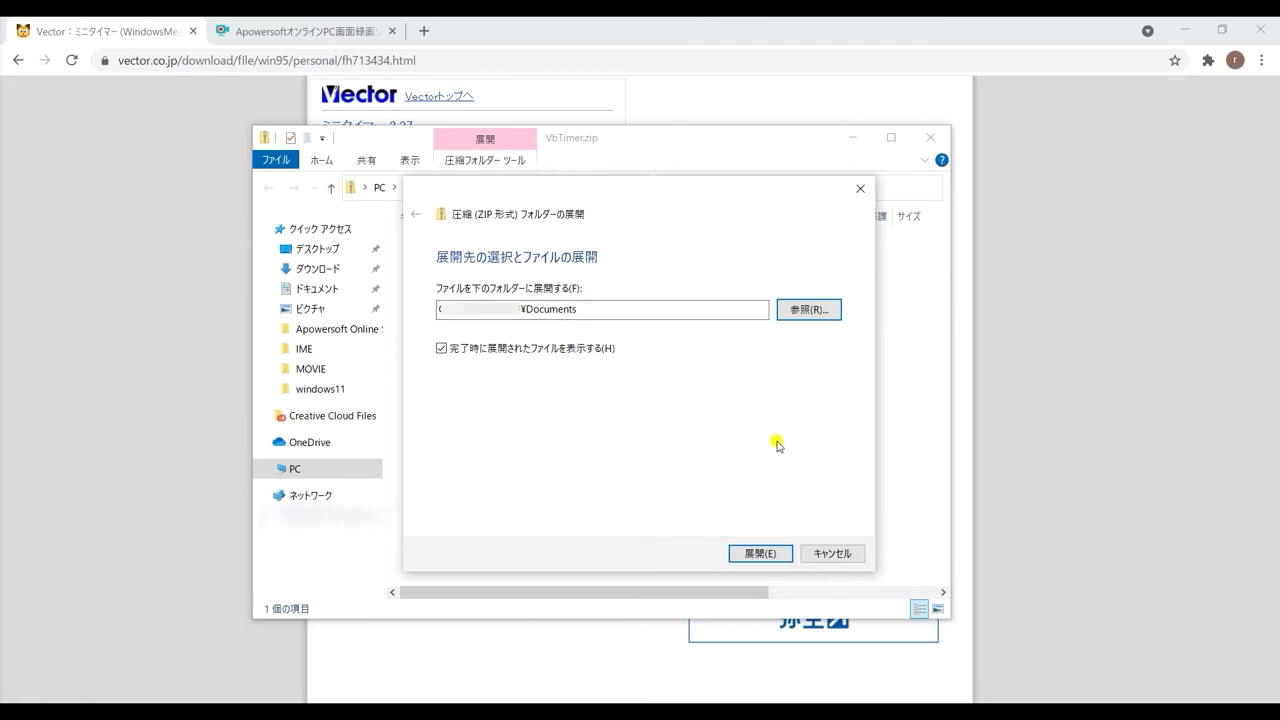
click(761, 554)
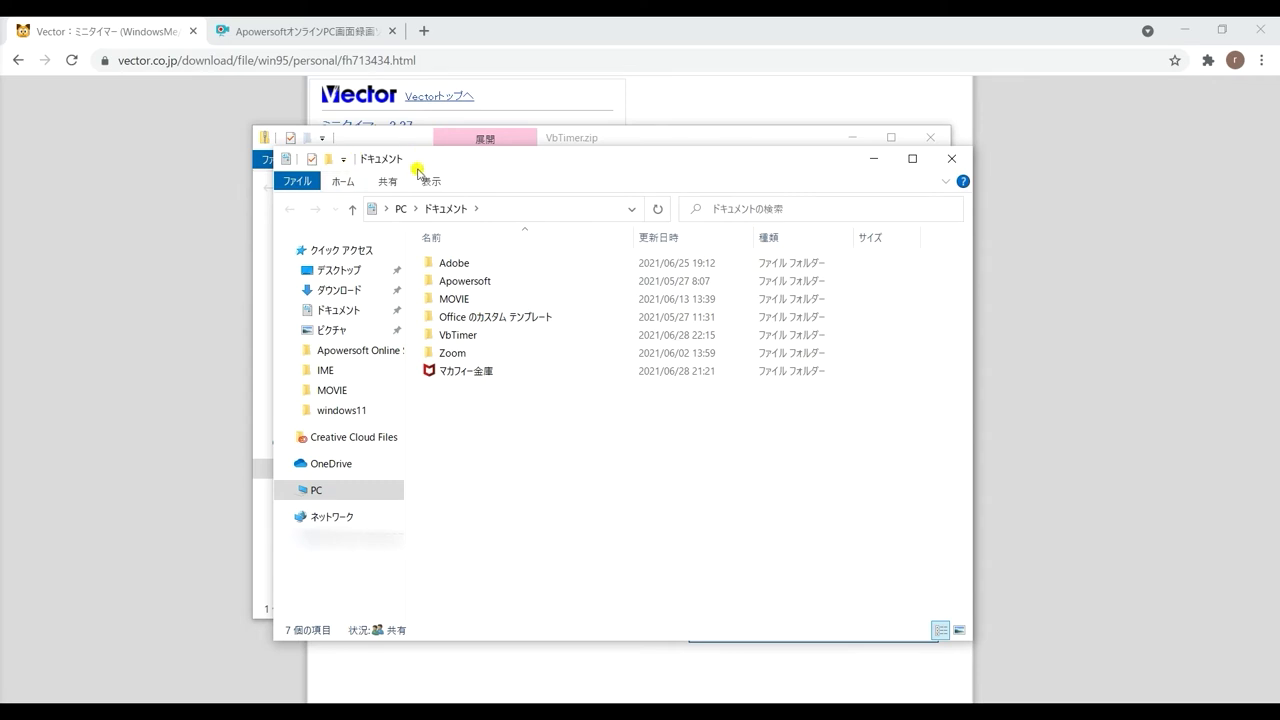
Run VbTimer.exe from the extracted VbTimer folder and close the folder window
click(468, 340)
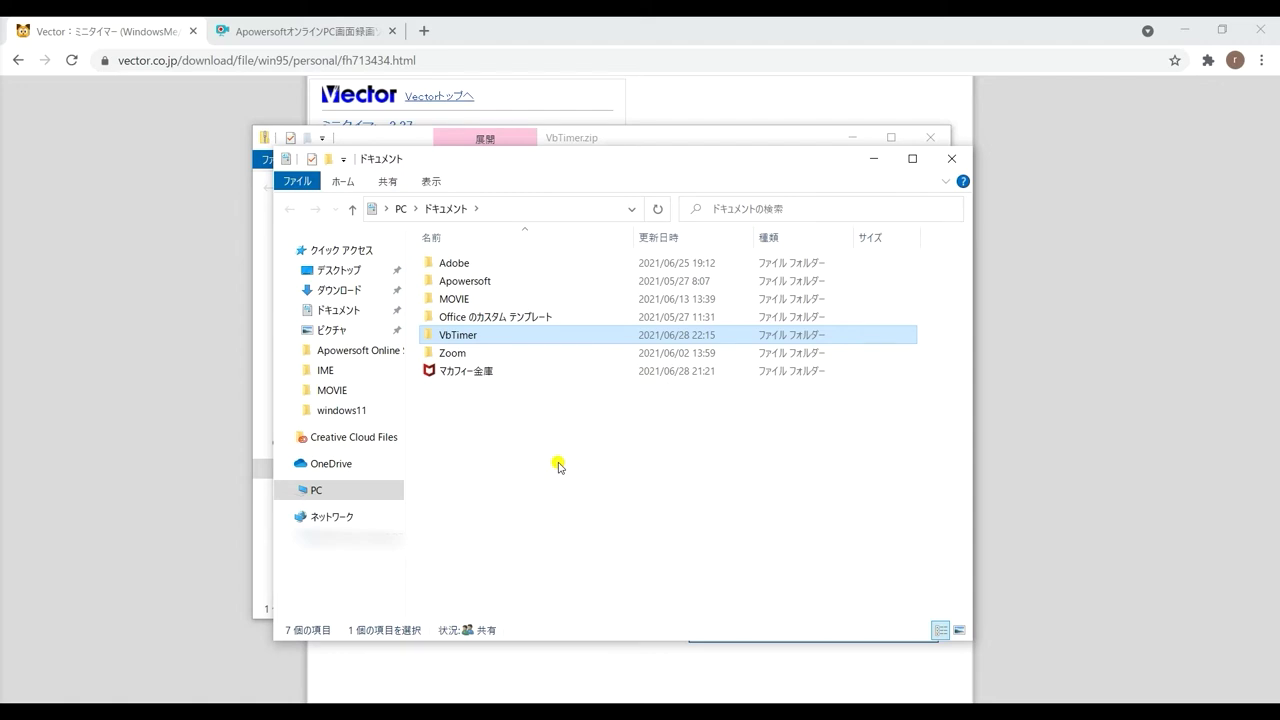
double_click(466, 338)
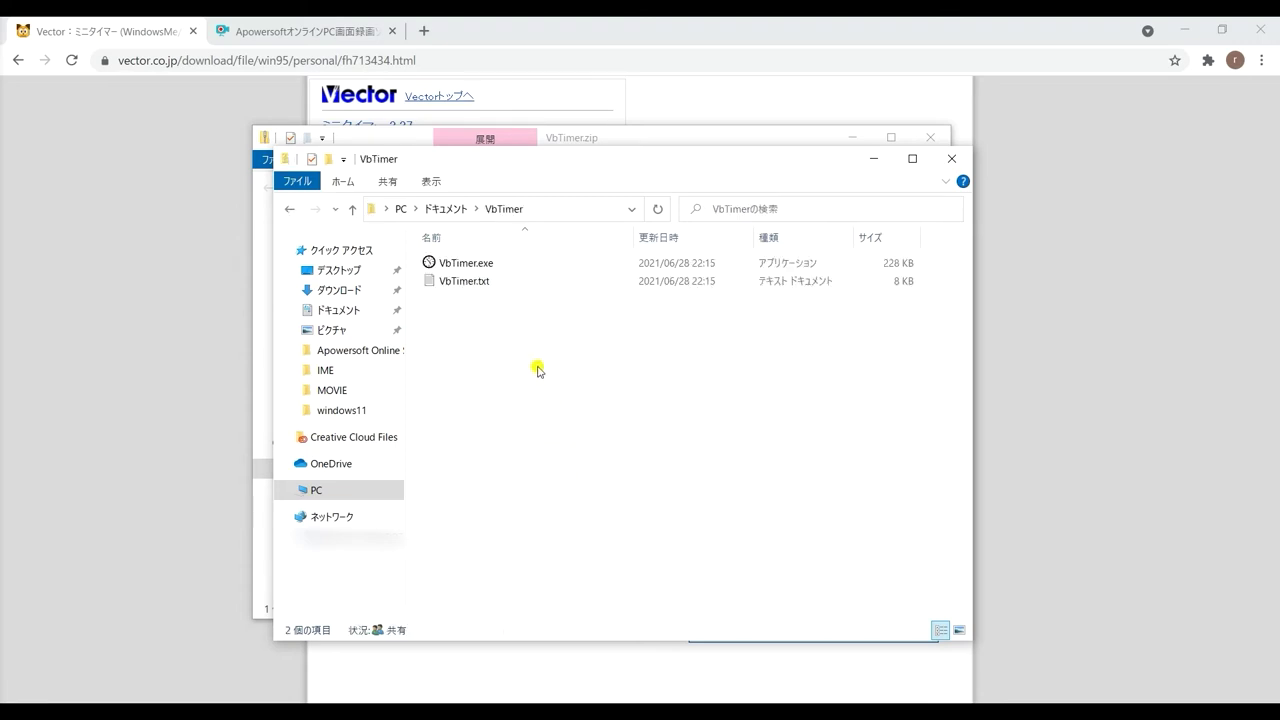
double_click(455, 264)
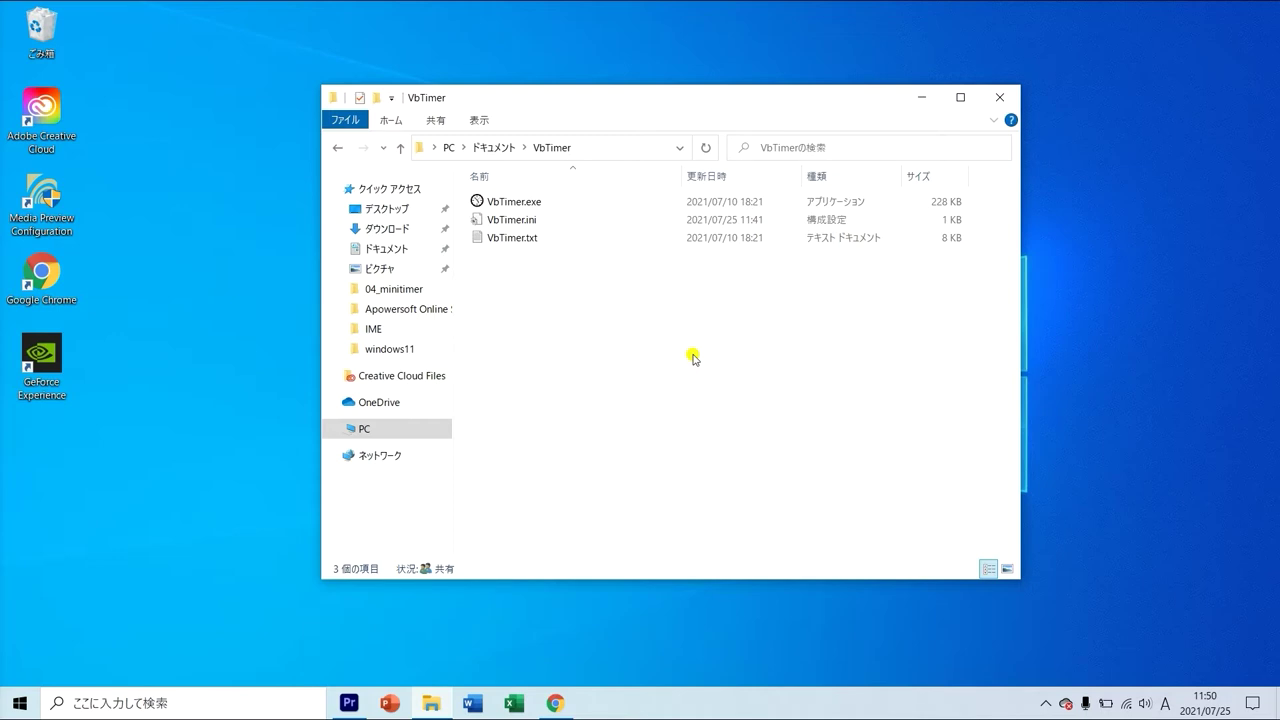
click(1003, 97)
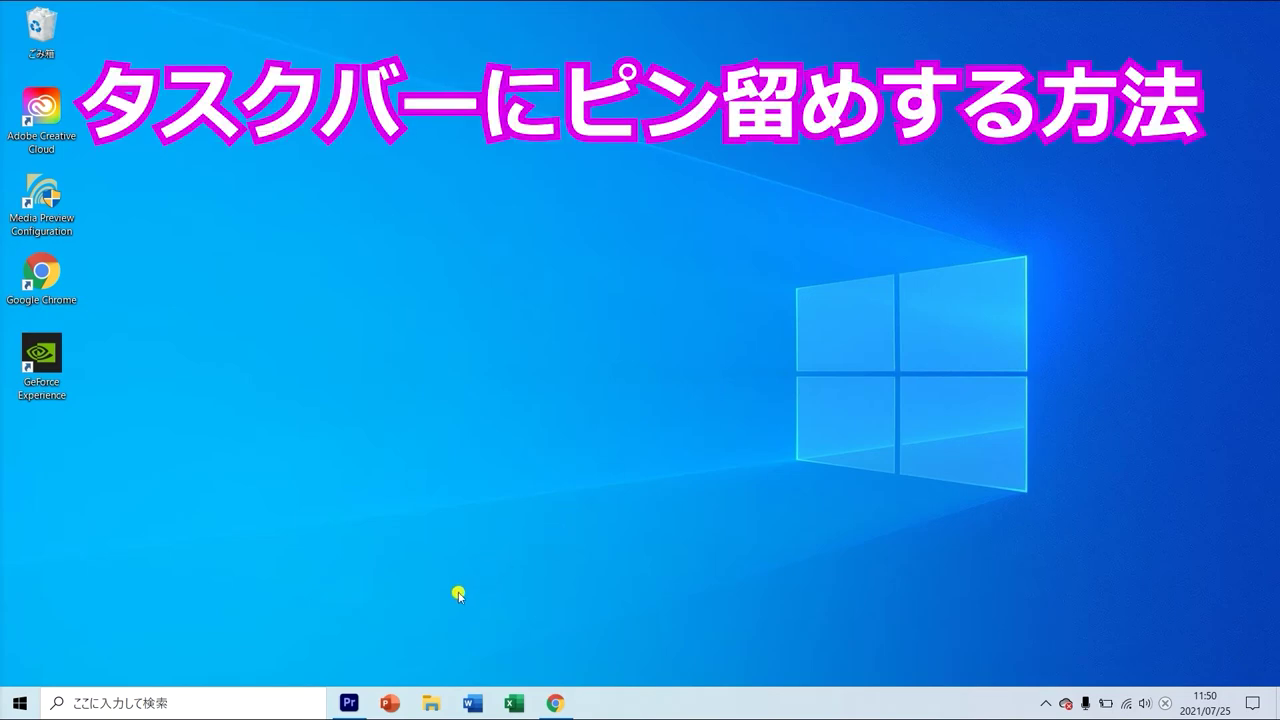
Pin VbTimer.exe from the VbTimer folder in ドキュメント to the taskbar and close the folder window
click(432, 706)
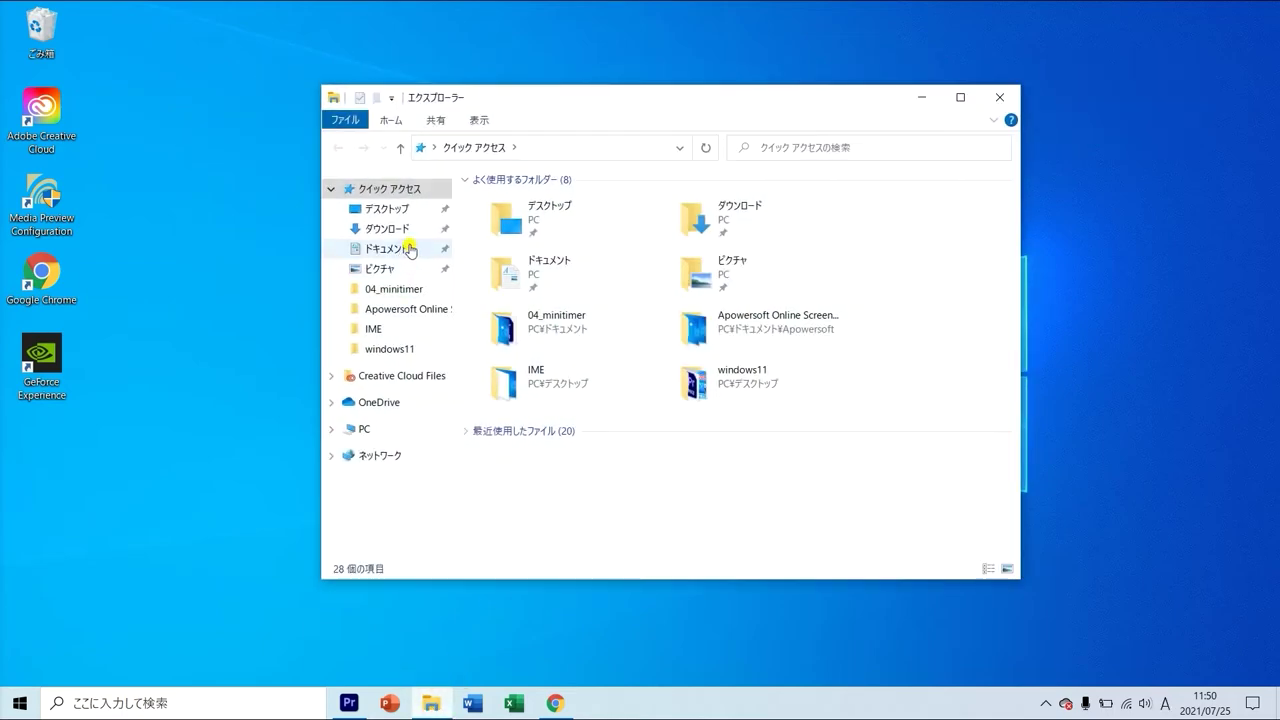
click(411, 250)
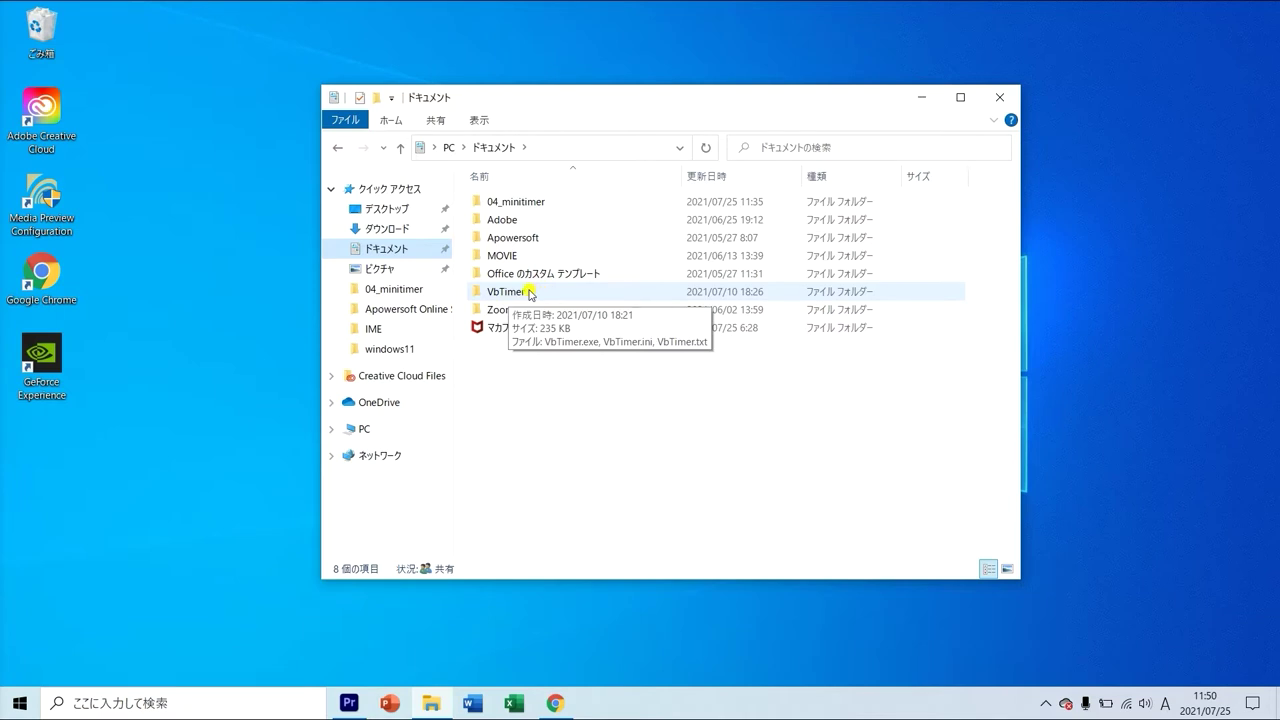
double_click(530, 292)
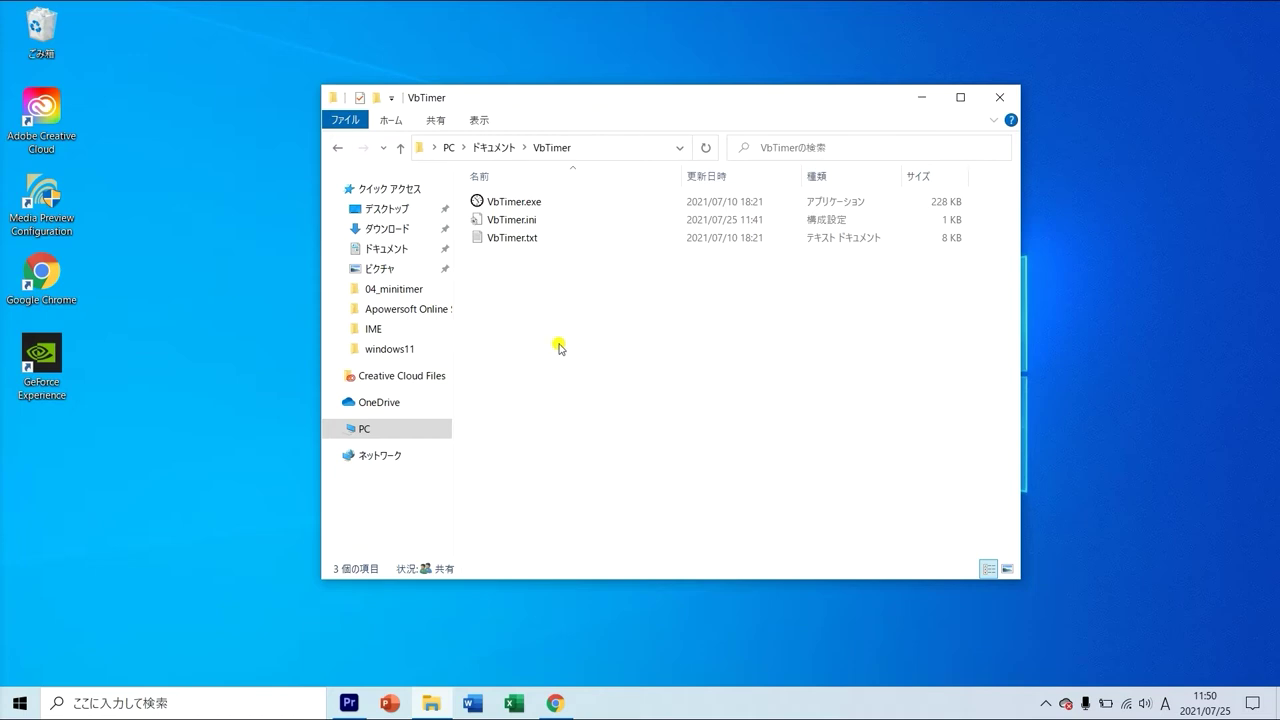
mouse_move(520, 206)
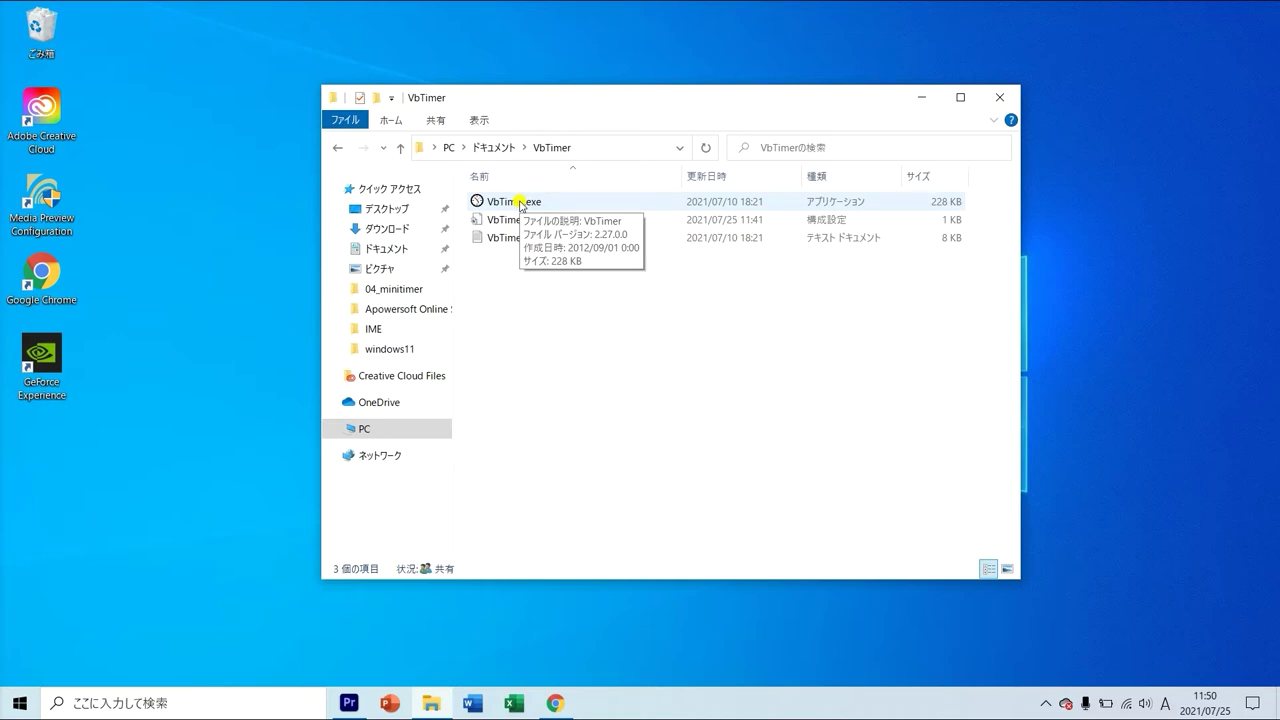
click(520, 206)
right_click(520, 206)
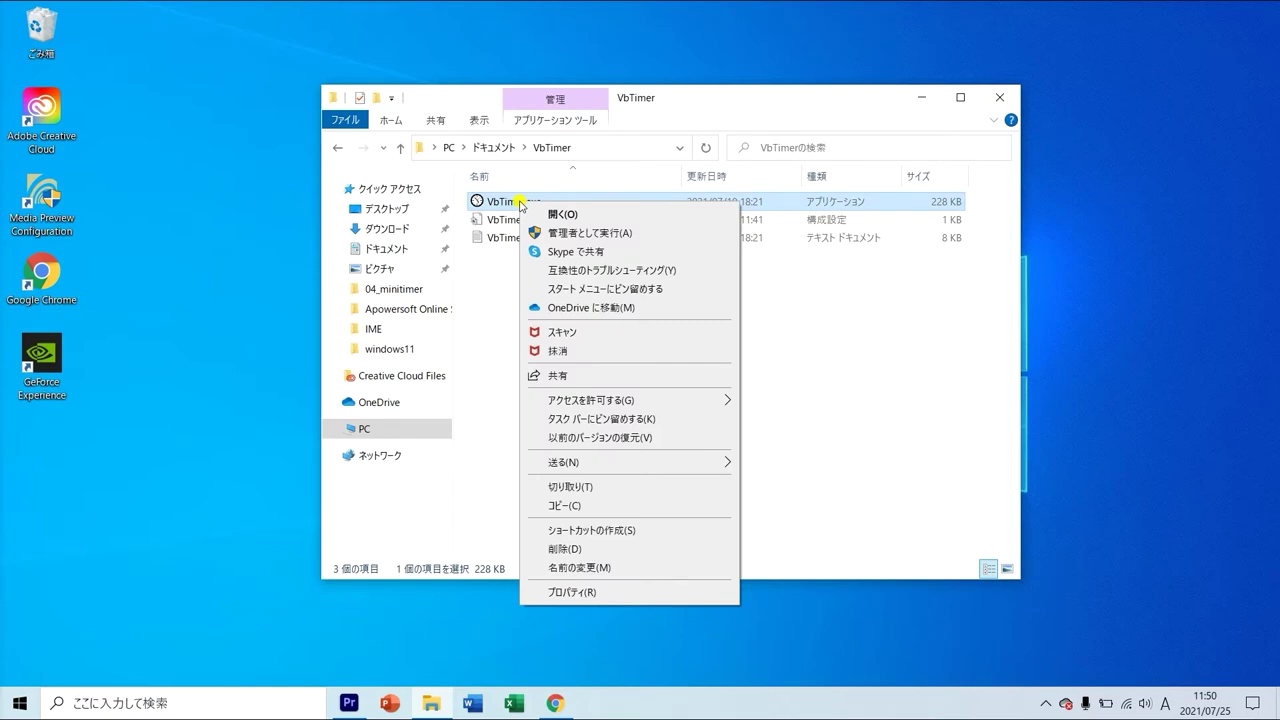
click(670, 420)
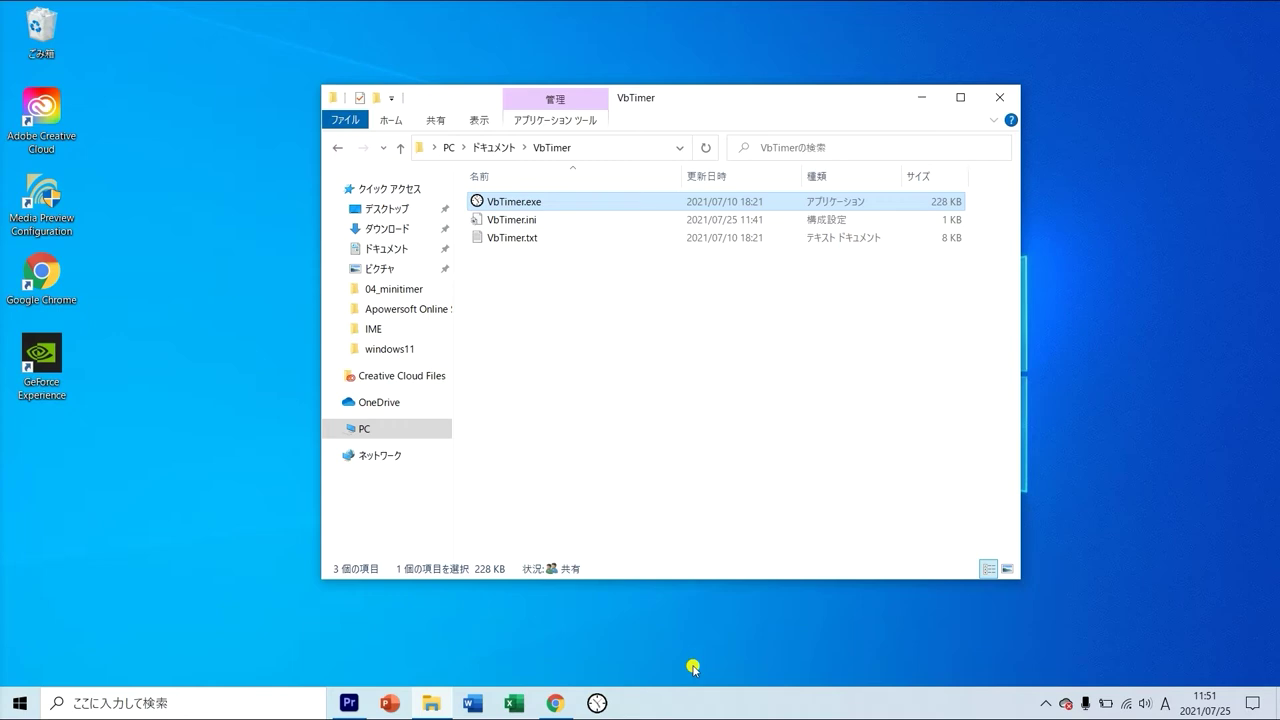
click(1006, 98)
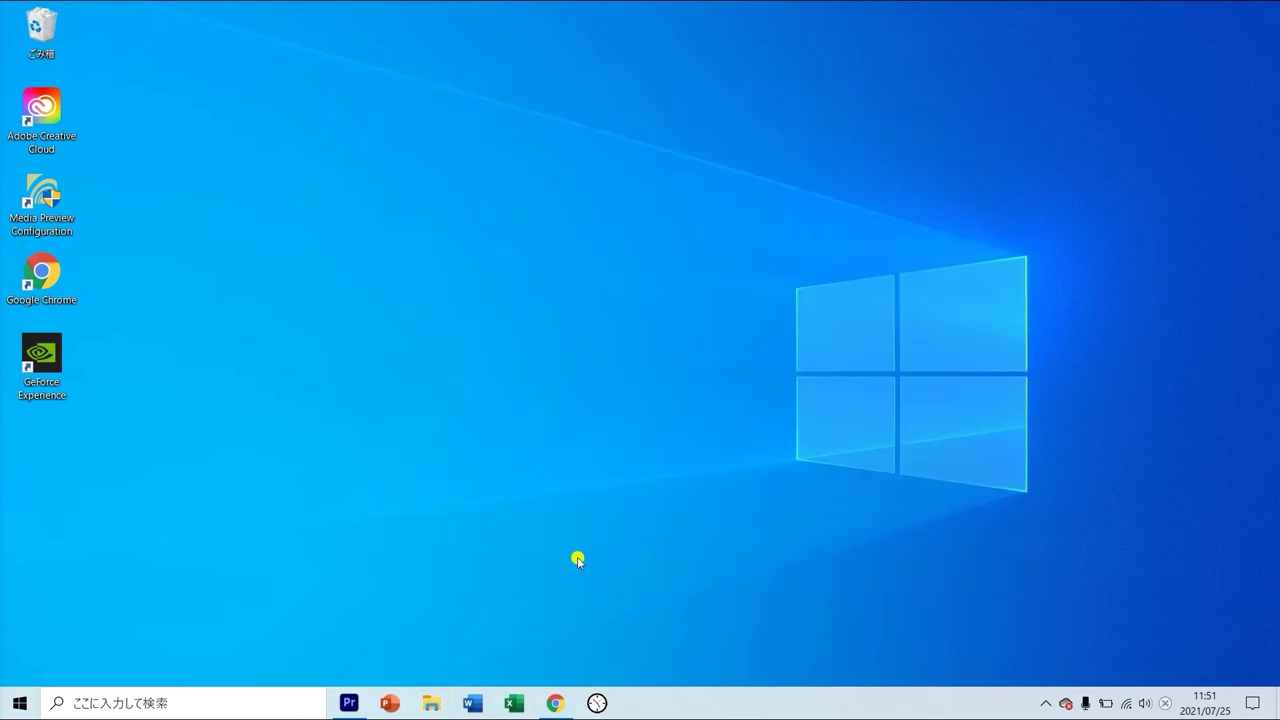
Launch the pinned timer and set its mode to カウントダウン
click(597, 705)
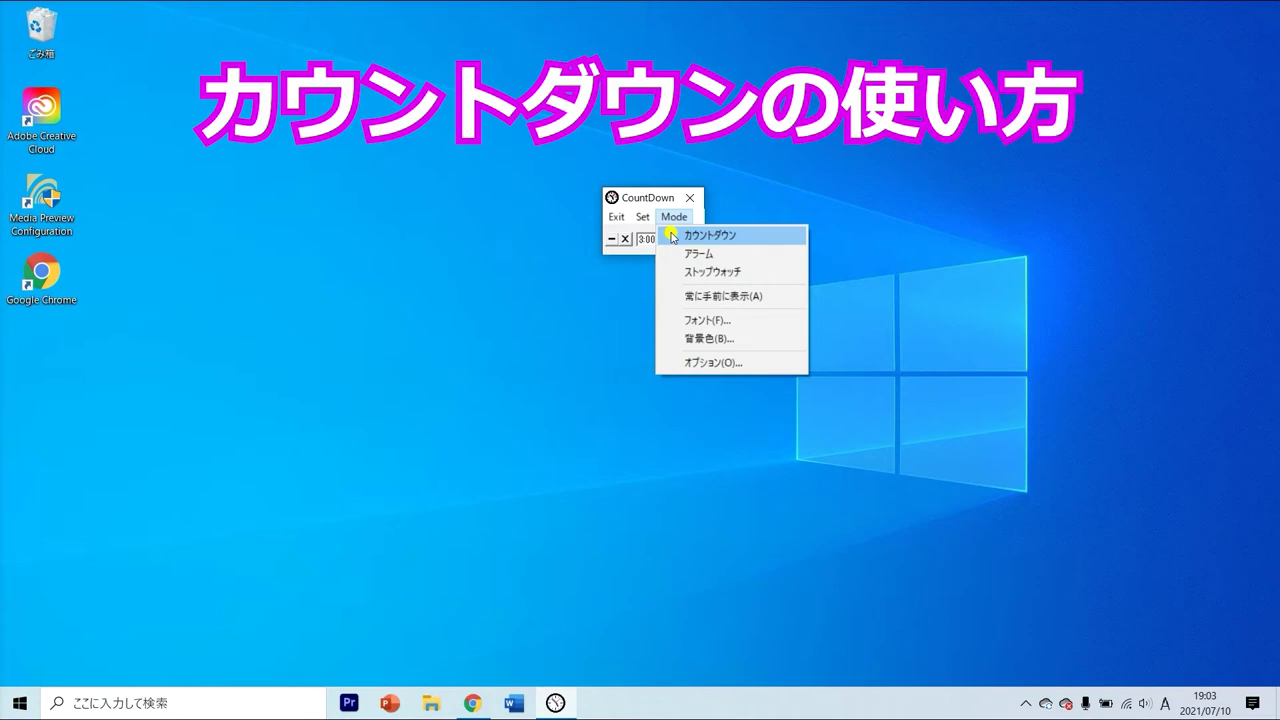
click(672, 236)
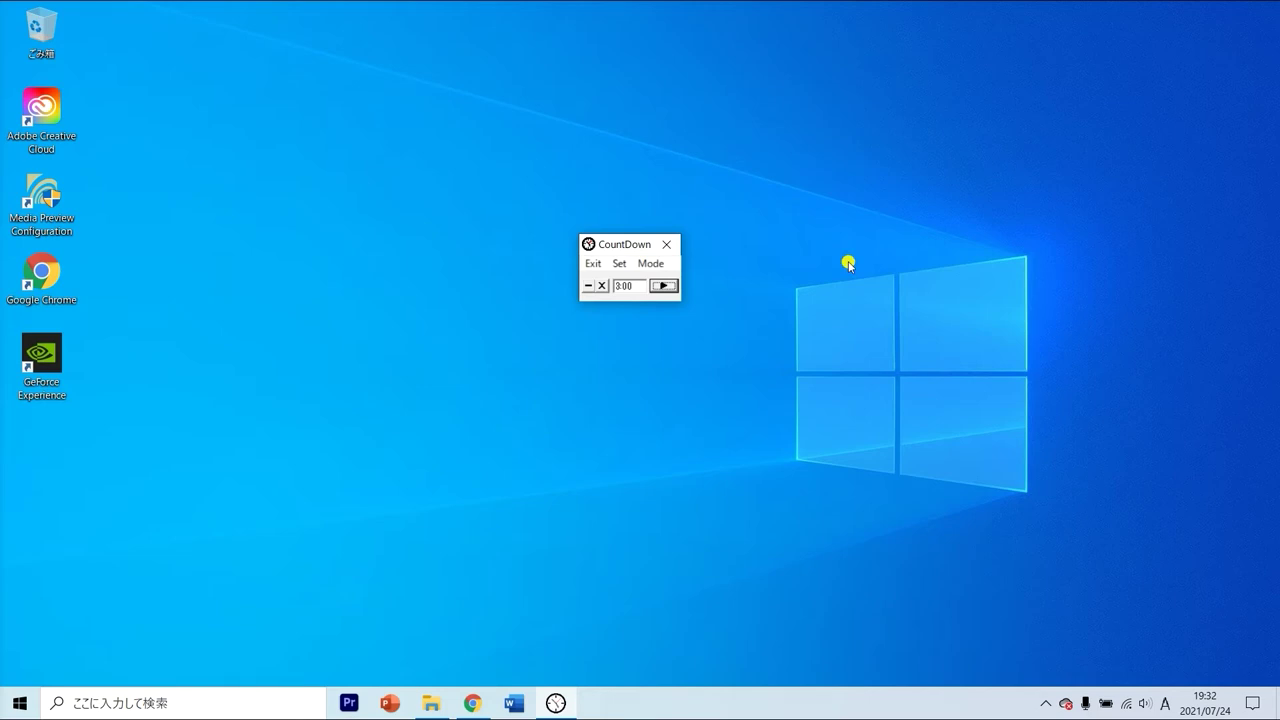
Set the five countdown presets in the timer options to 10, 20, 30, 40 and 50 minutes and save the update
click(667, 266)
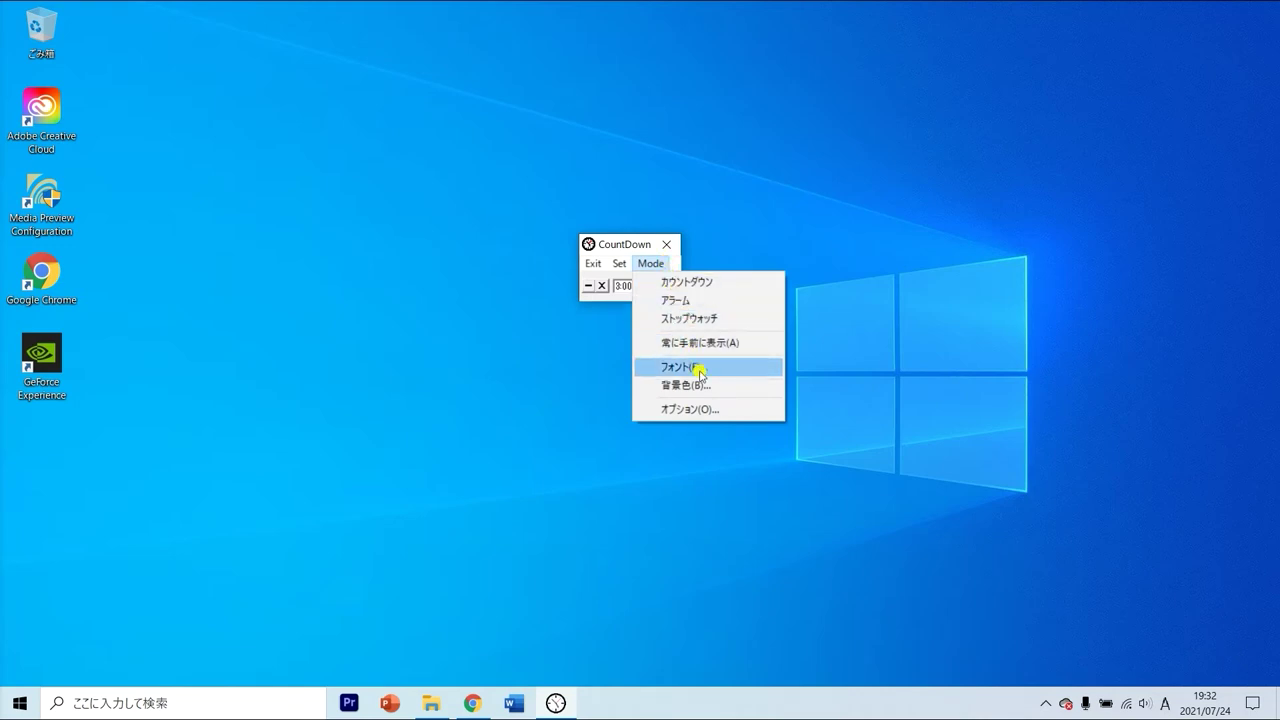
click(723, 411)
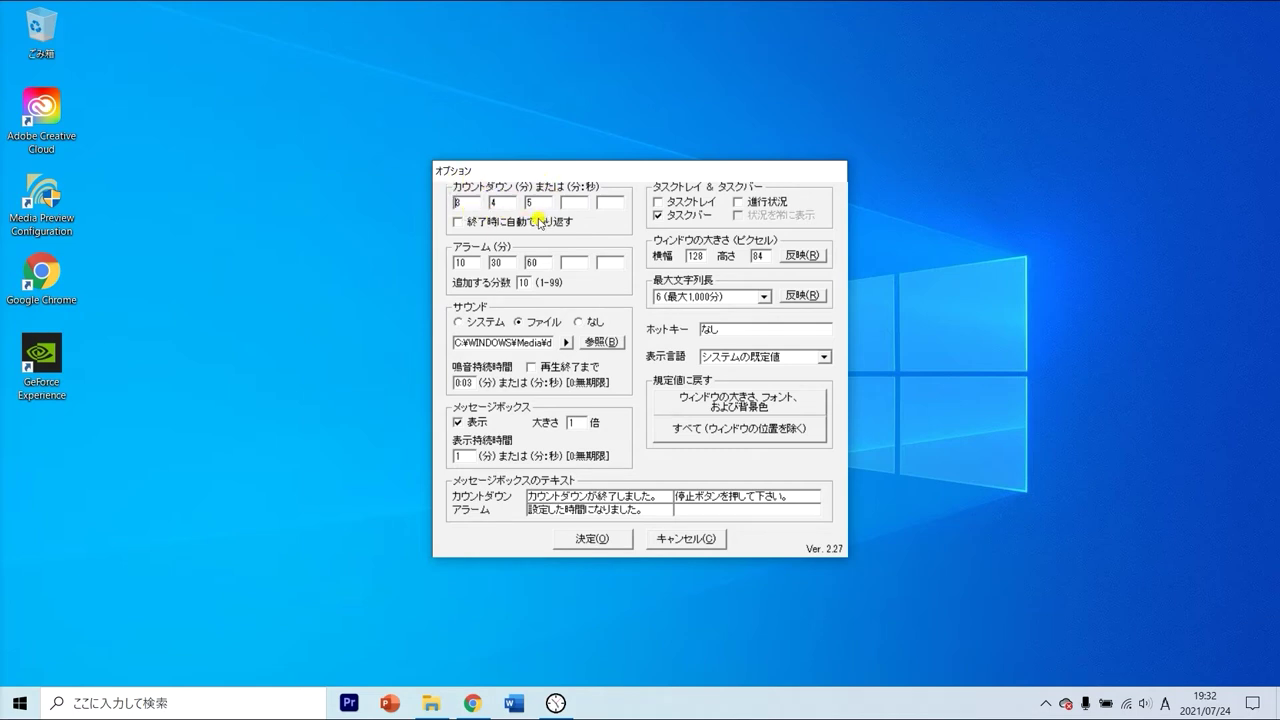
double_click(476, 203)
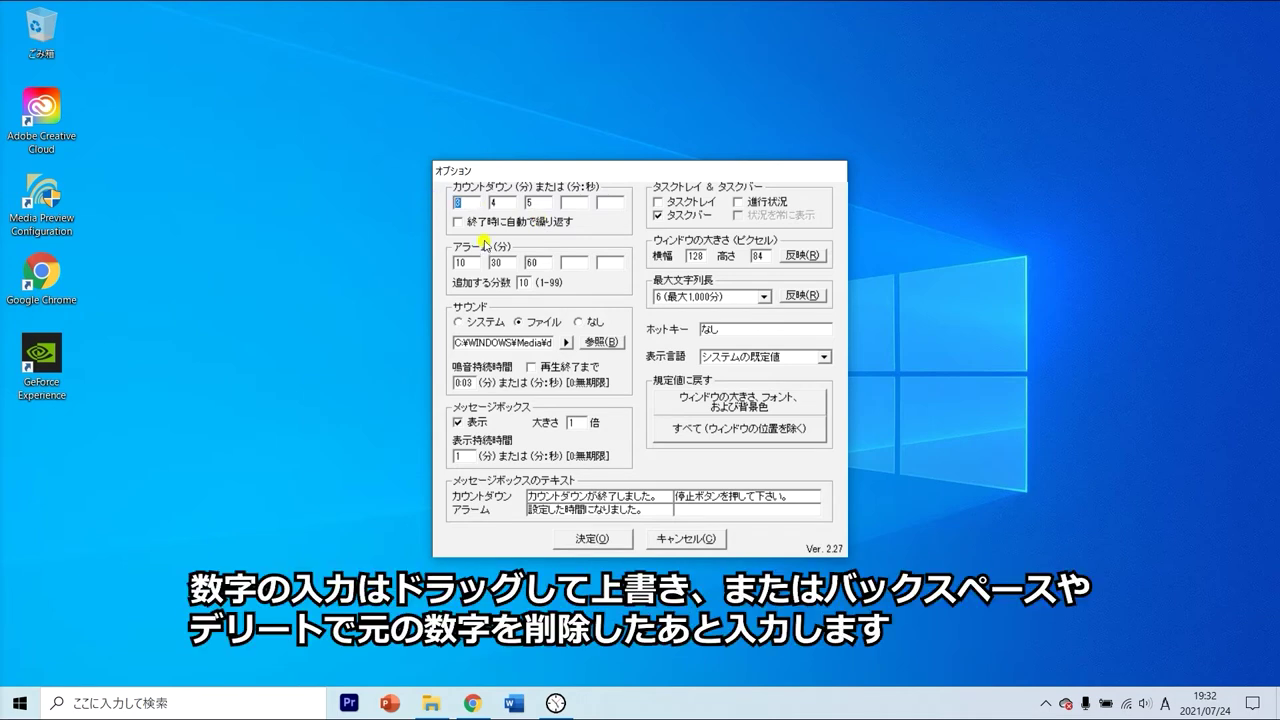
text(10)
double_click(500, 204)
text(20)
click(547, 202)
key(BackSpace)
text(30)
click(573, 200)
text(40)
click(608, 201)
text(50)
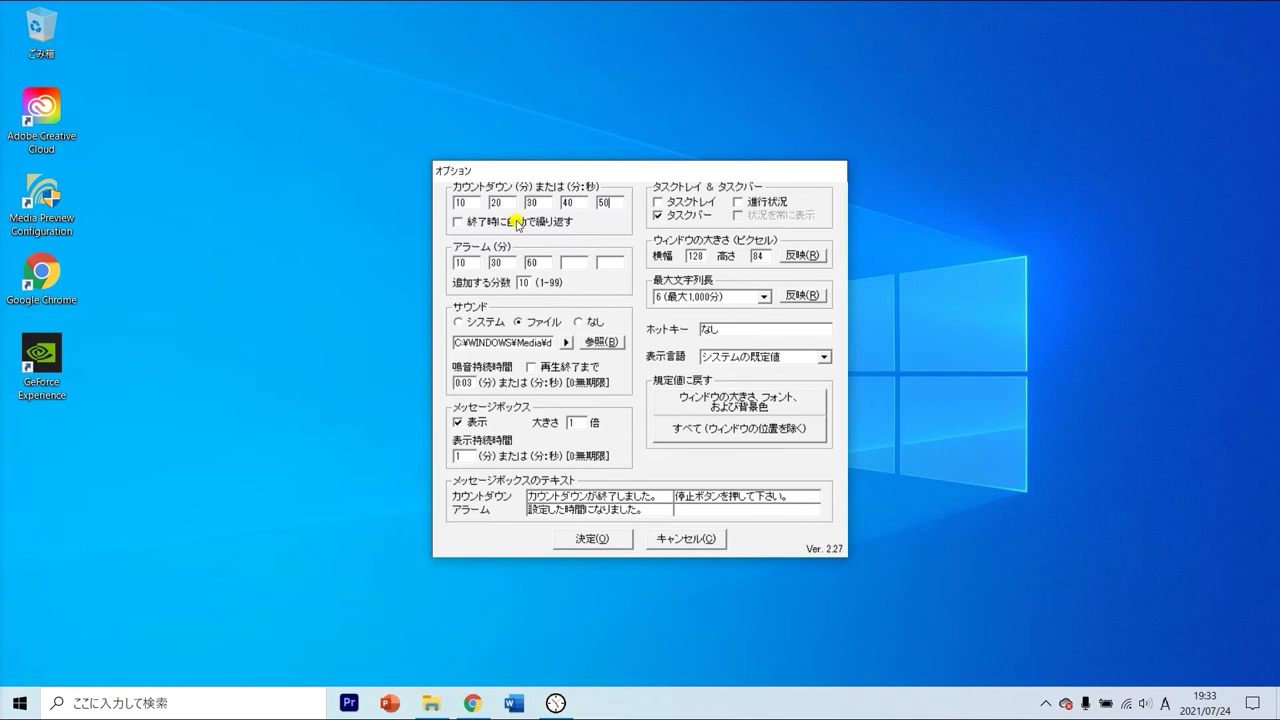
click(605, 541)
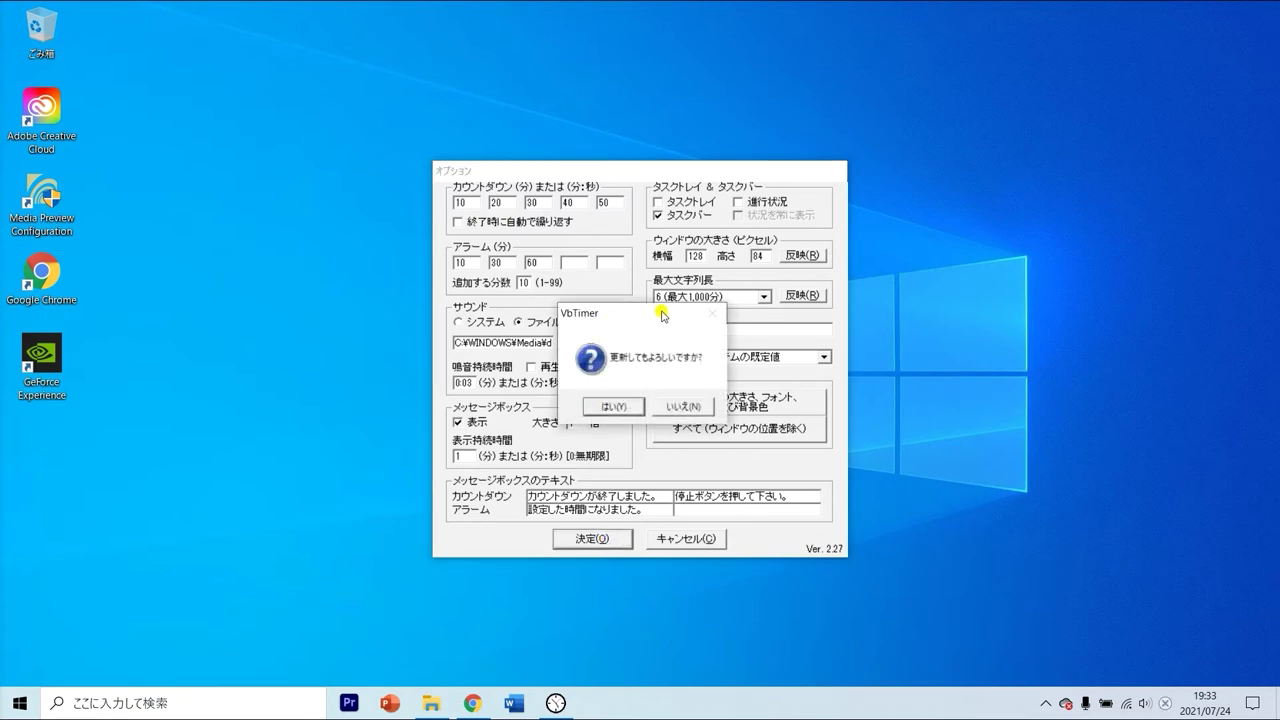
click(621, 408)
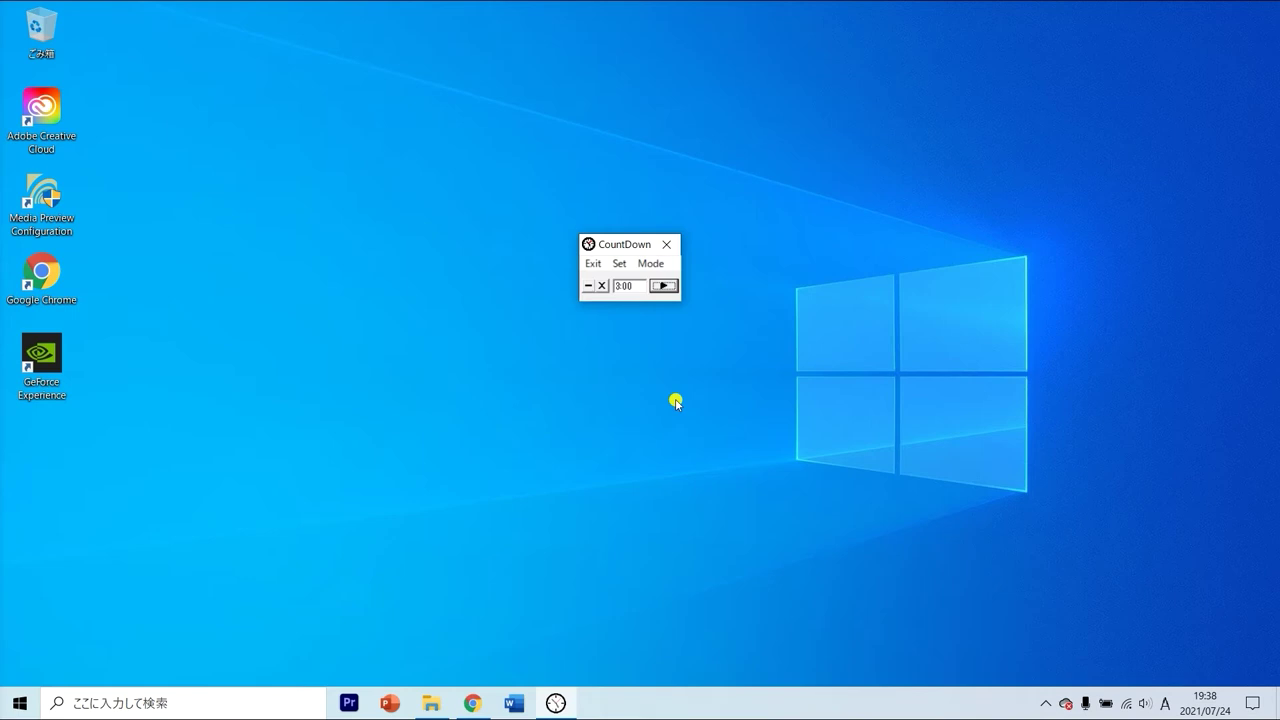
Load the 20分 countdown preset and start and stop the countdown several times
click(620, 265)
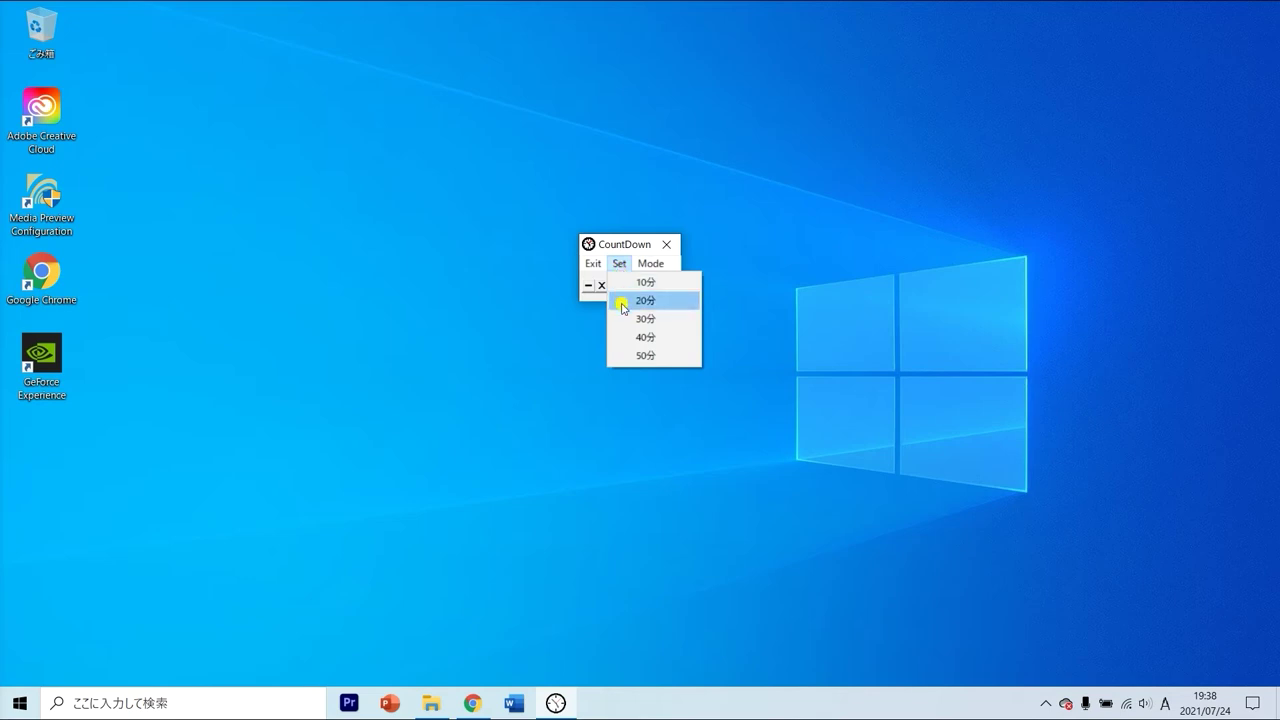
click(622, 306)
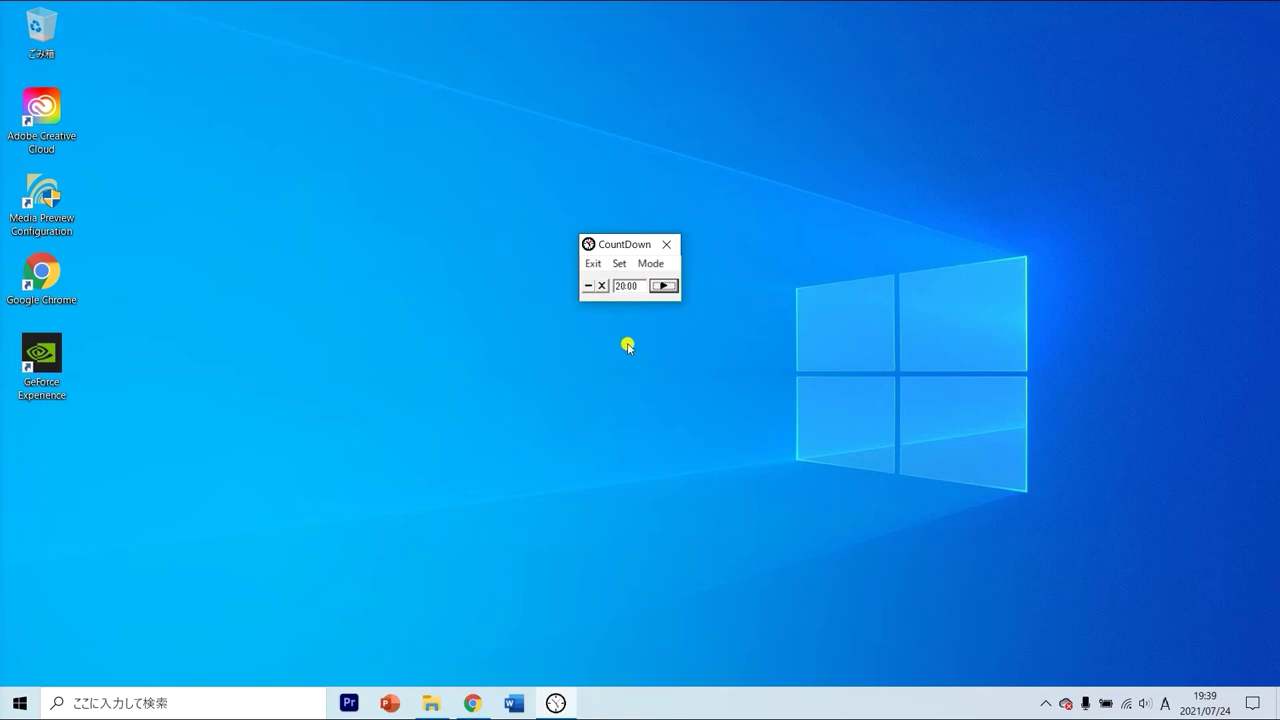
click(668, 287)
click(666, 286)
click(668, 287)
click(665, 287)
click(670, 287)
click(666, 287)
Load the 30分 countdown preset and operate its start control
click(619, 263)
click(623, 320)
click(662, 285)
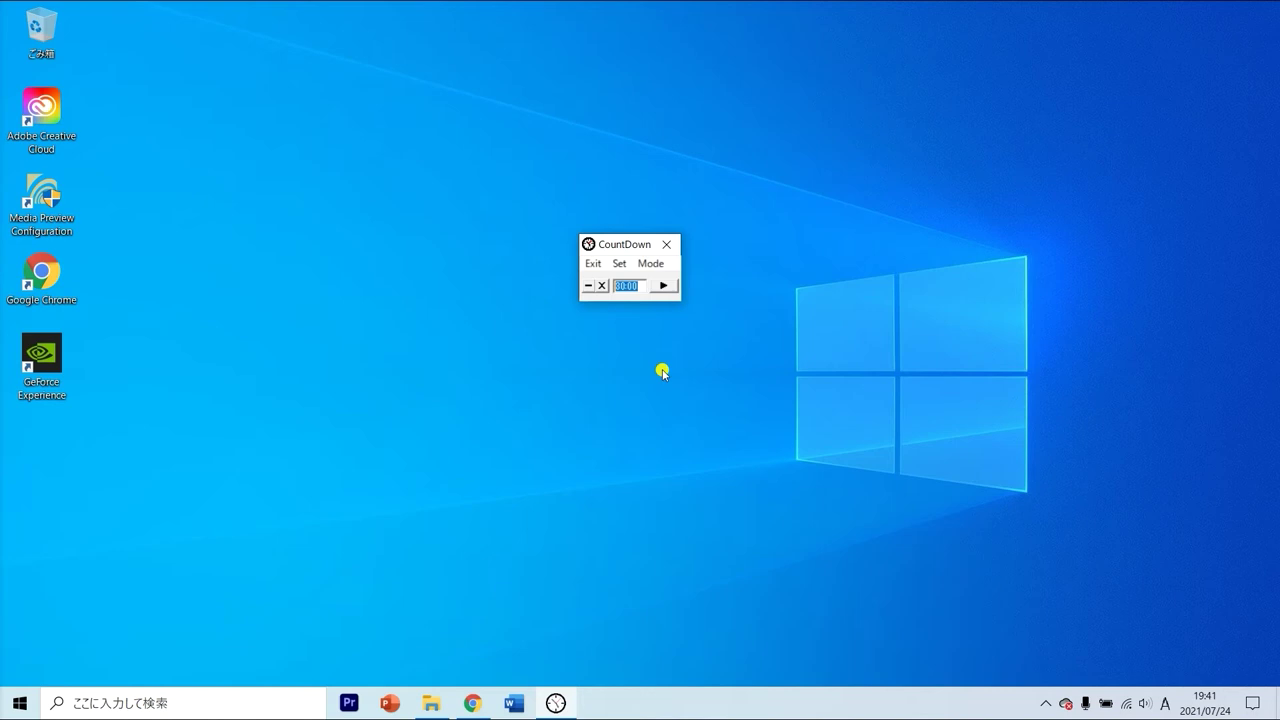
Enter 5 directly as the countdown time in the timer window
text(5)
key(Tab)
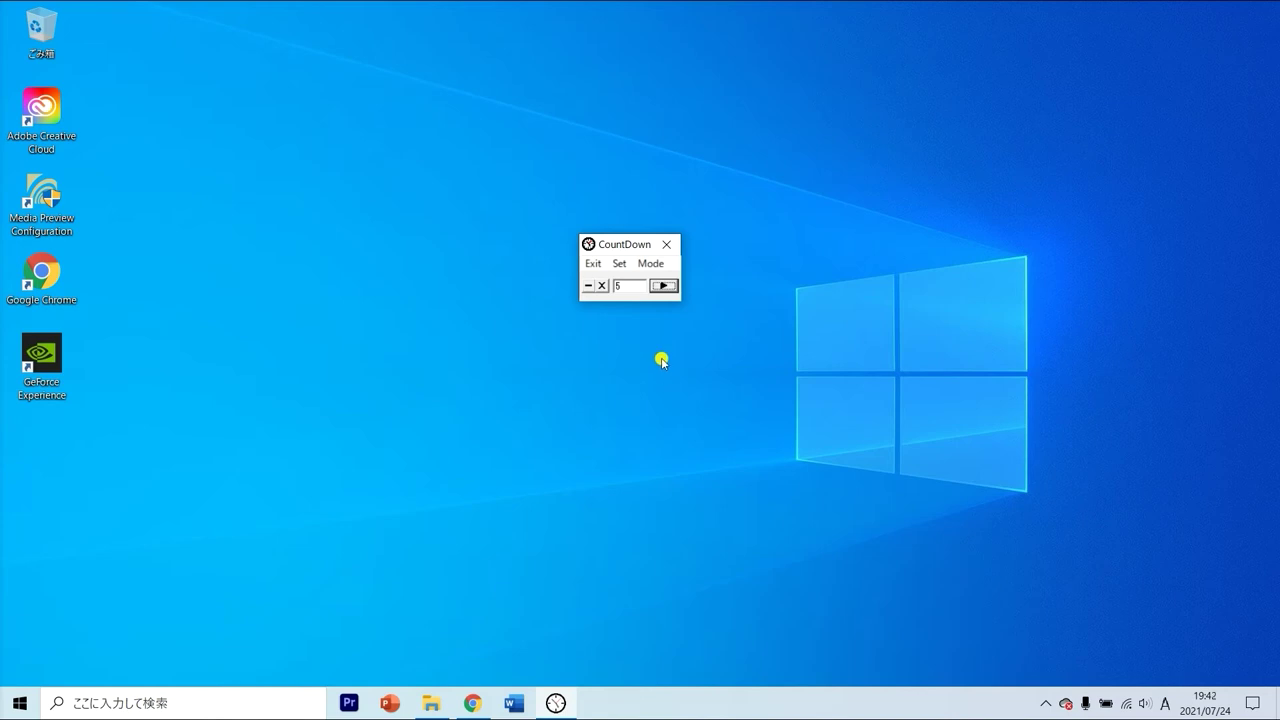
Start and stop the countdown from the entered 5-minute time
click(663, 286)
click(666, 286)
Set the countdown time directly to 3:30, and start and stop the countdown
drag(640, 285, 566, 283)
text(3)
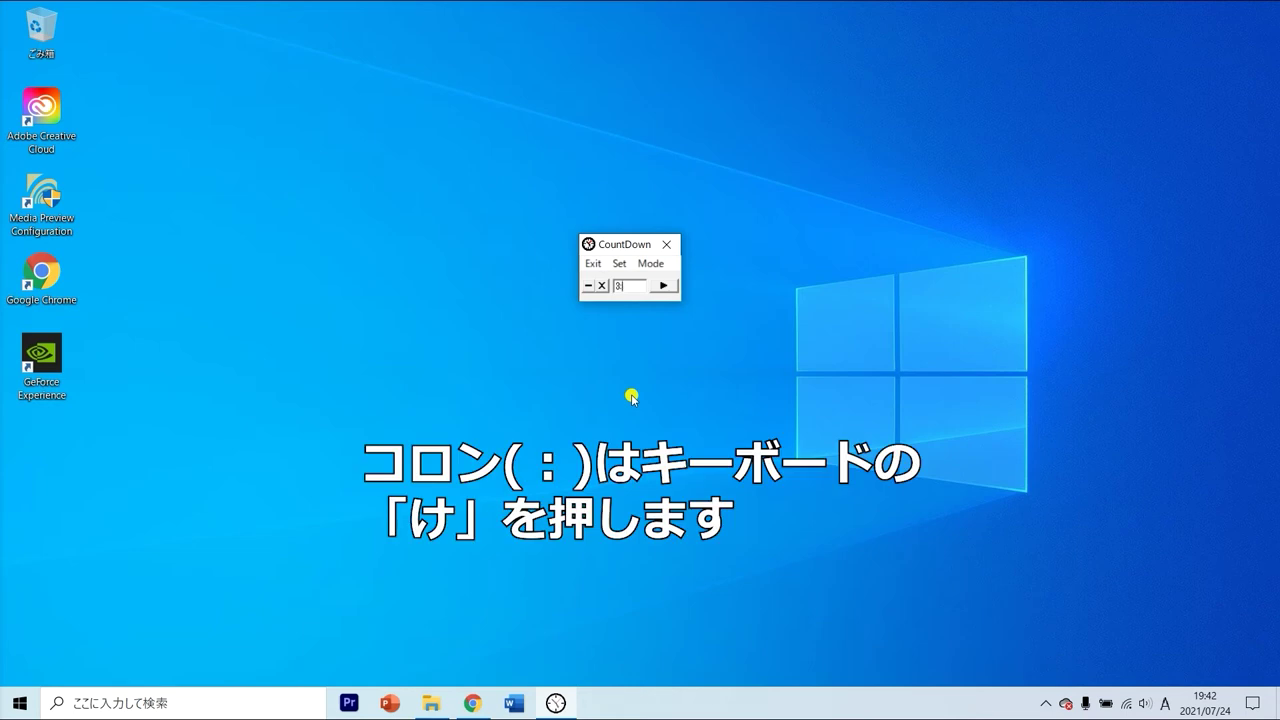
text(:30)
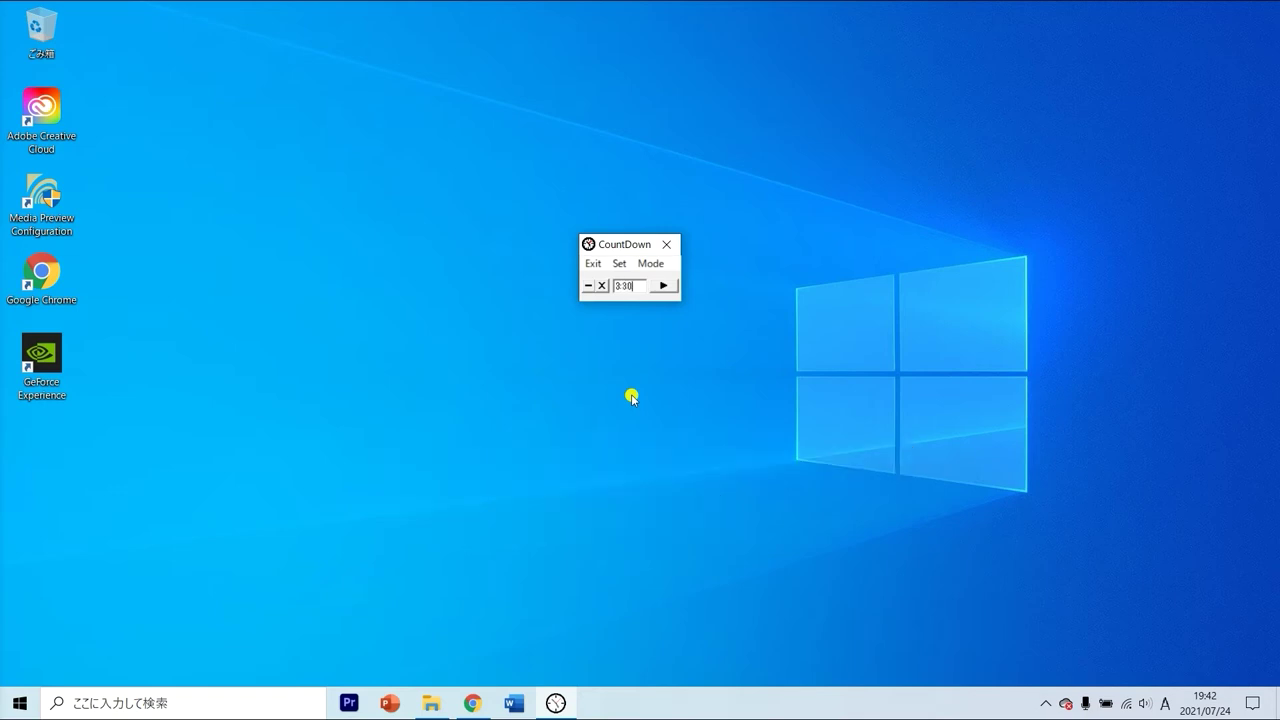
key(Tab)
click(672, 287)
click(668, 286)
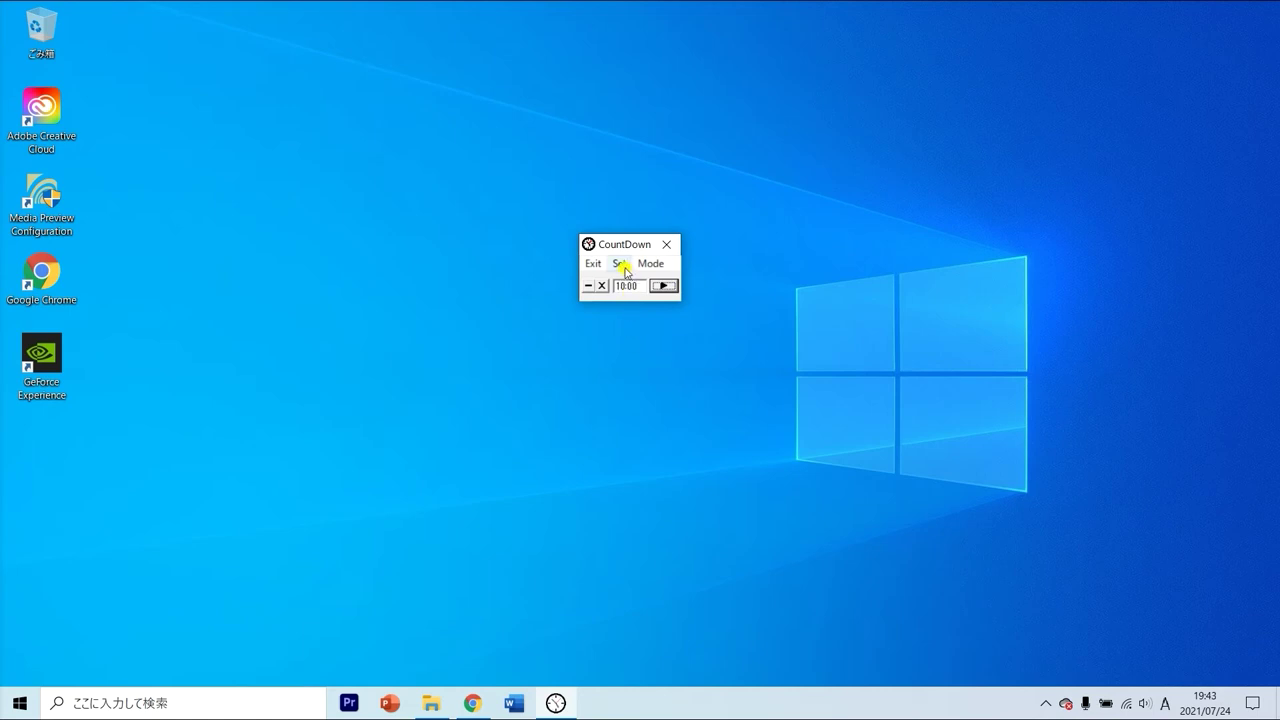
Look over the countdown presets without choosing one, and enter 5 directly as the countdown time
click(623, 266)
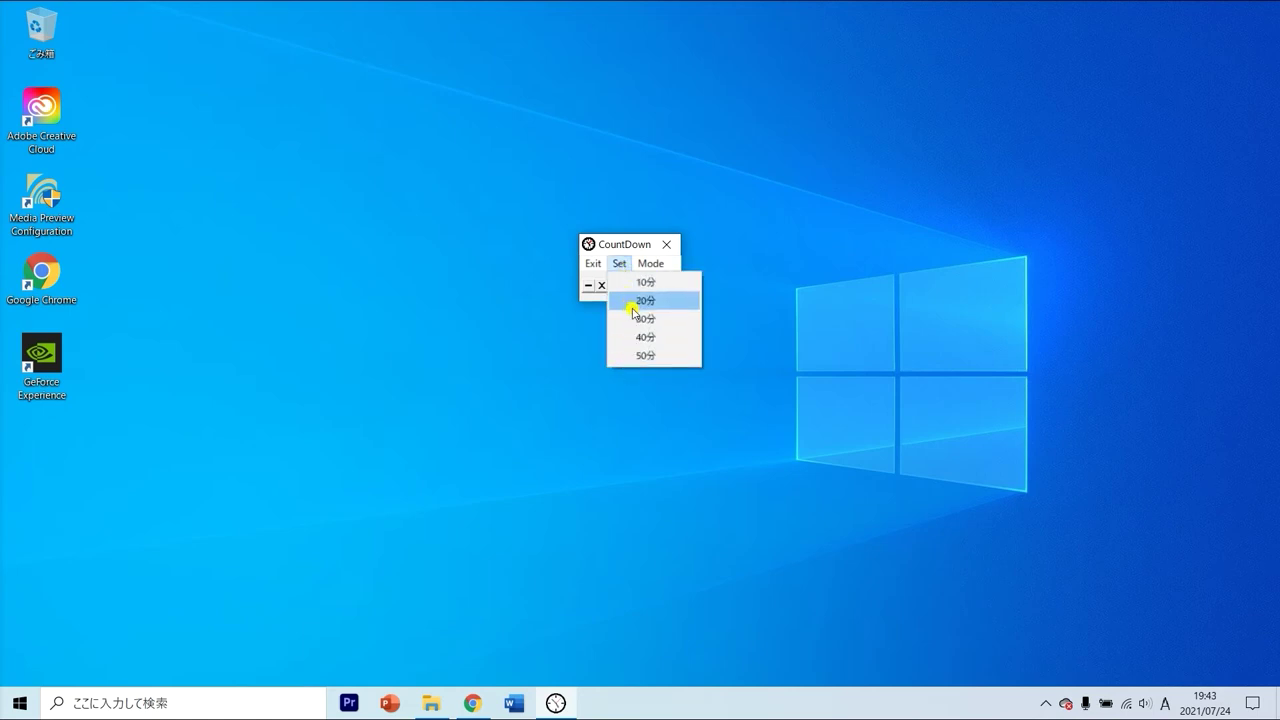
click(645, 403)
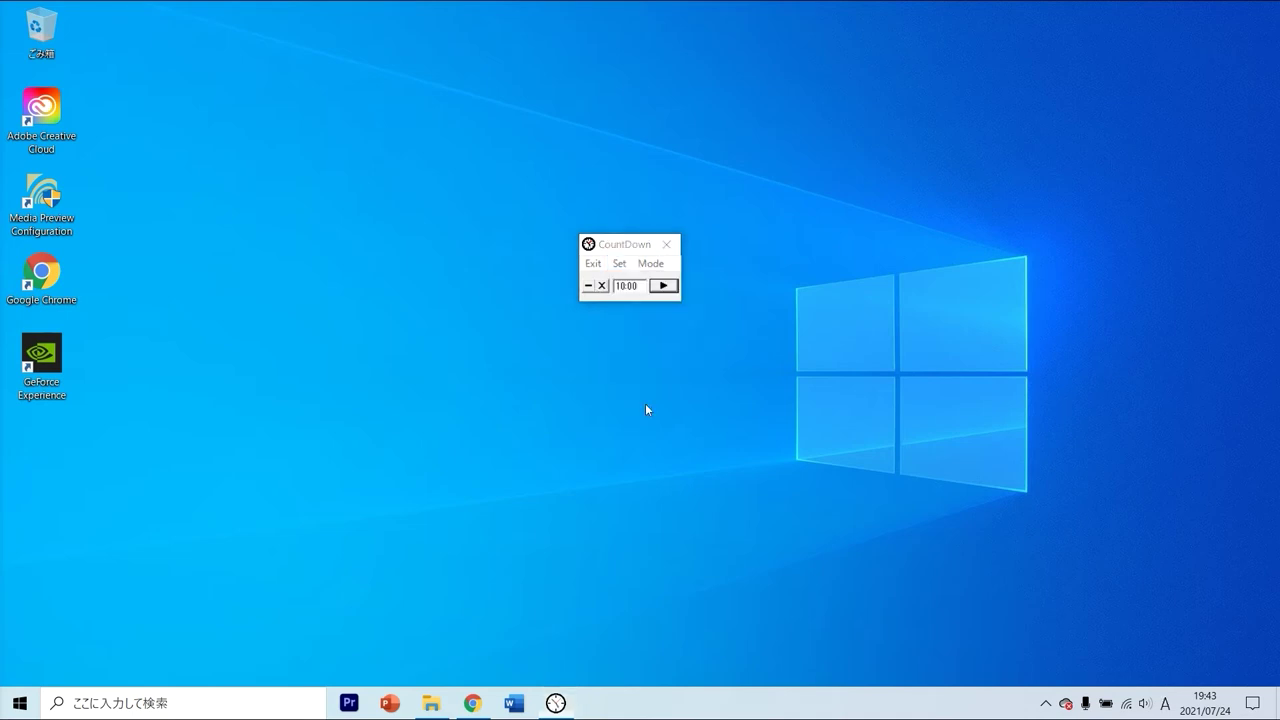
drag(643, 285, 595, 289)
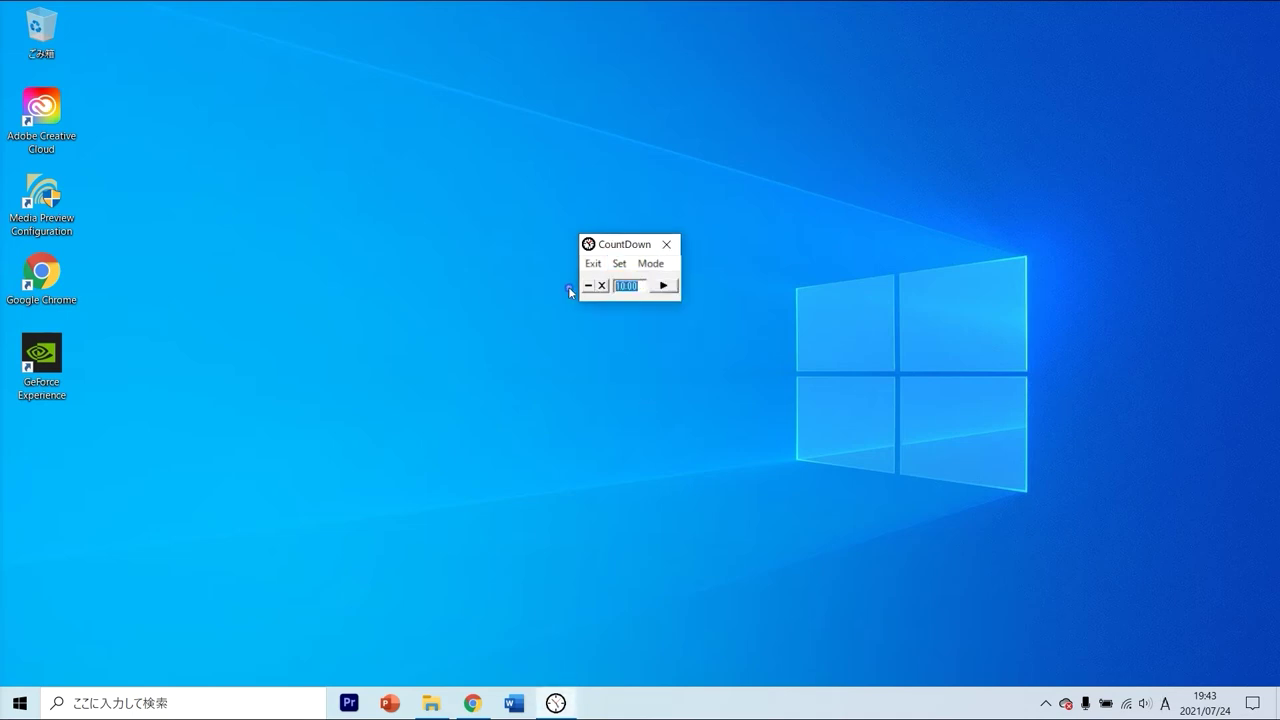
text(5)
key(Tab)
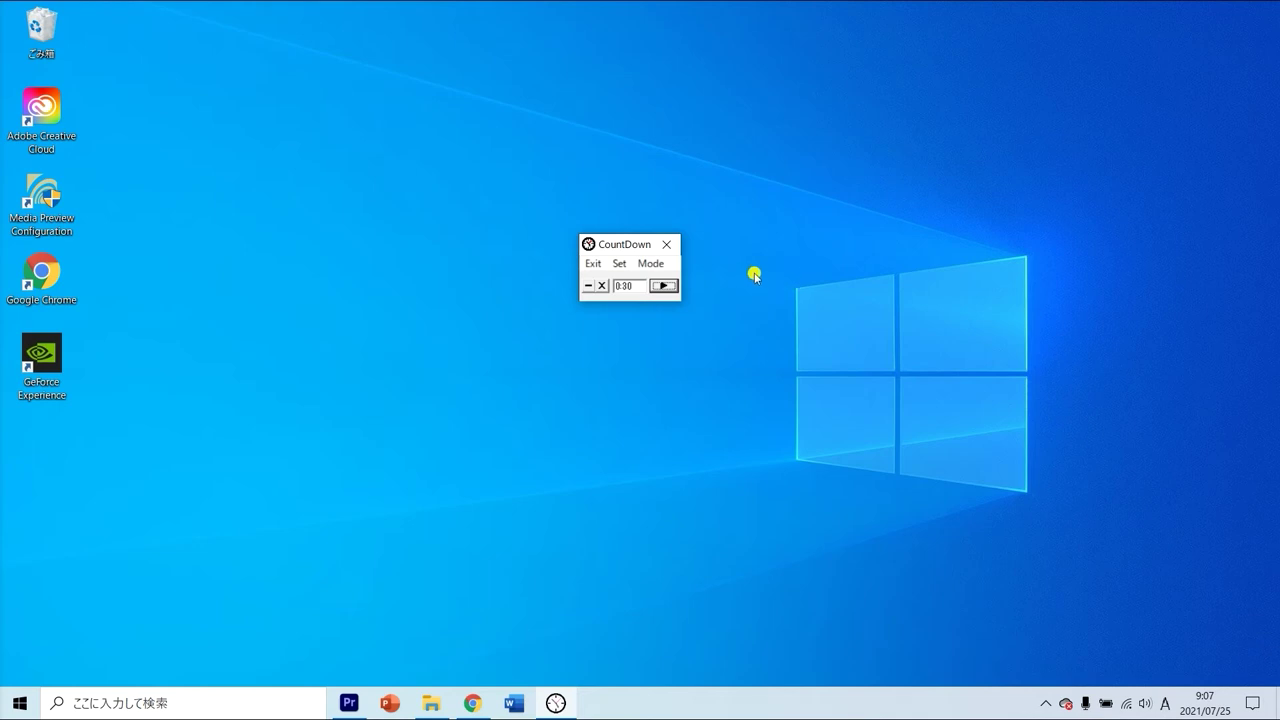
Set the five alarm presets in the timer options to 1, 2, 3, 4 and 5 minutes and save the update
click(663, 268)
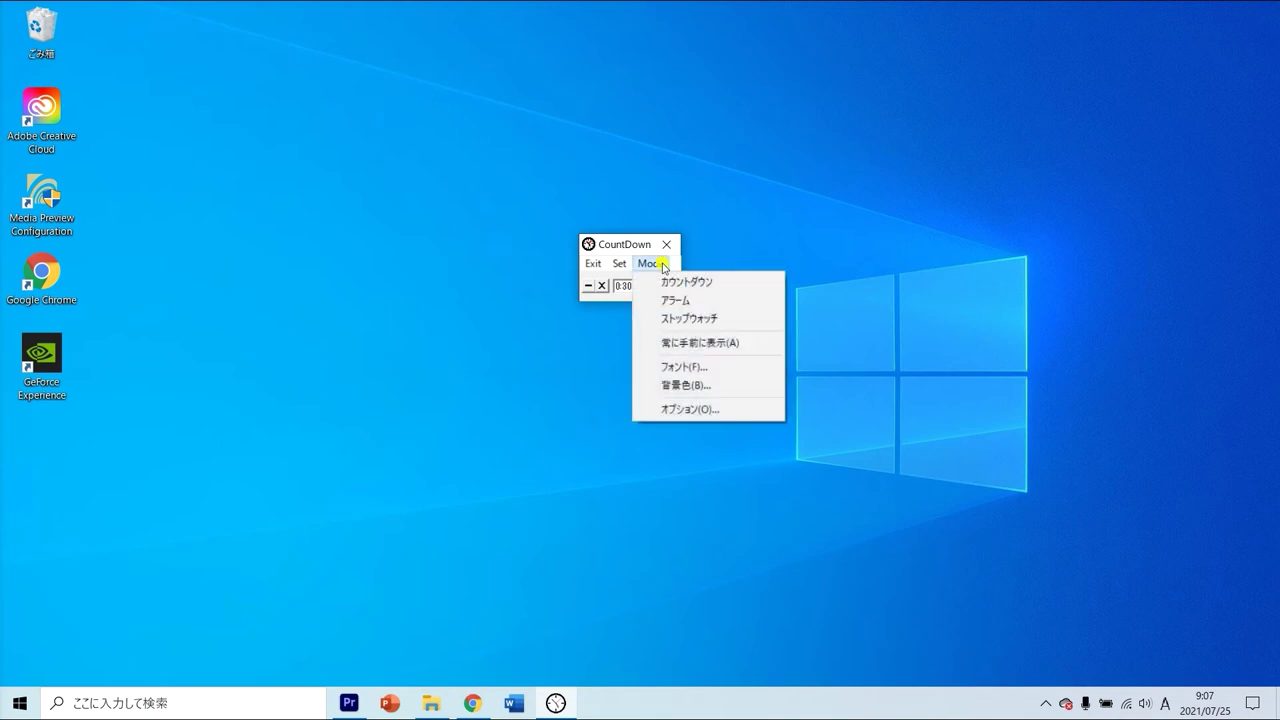
click(718, 410)
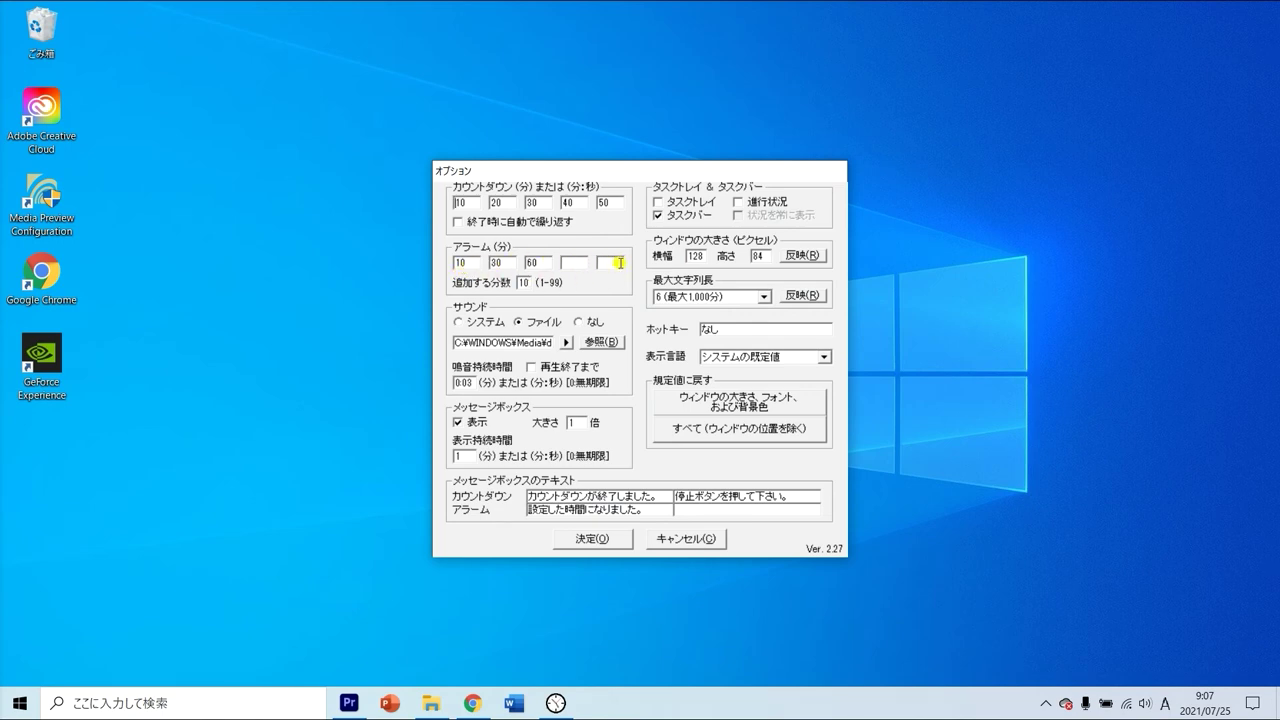
click(469, 259)
key(BackSpace)
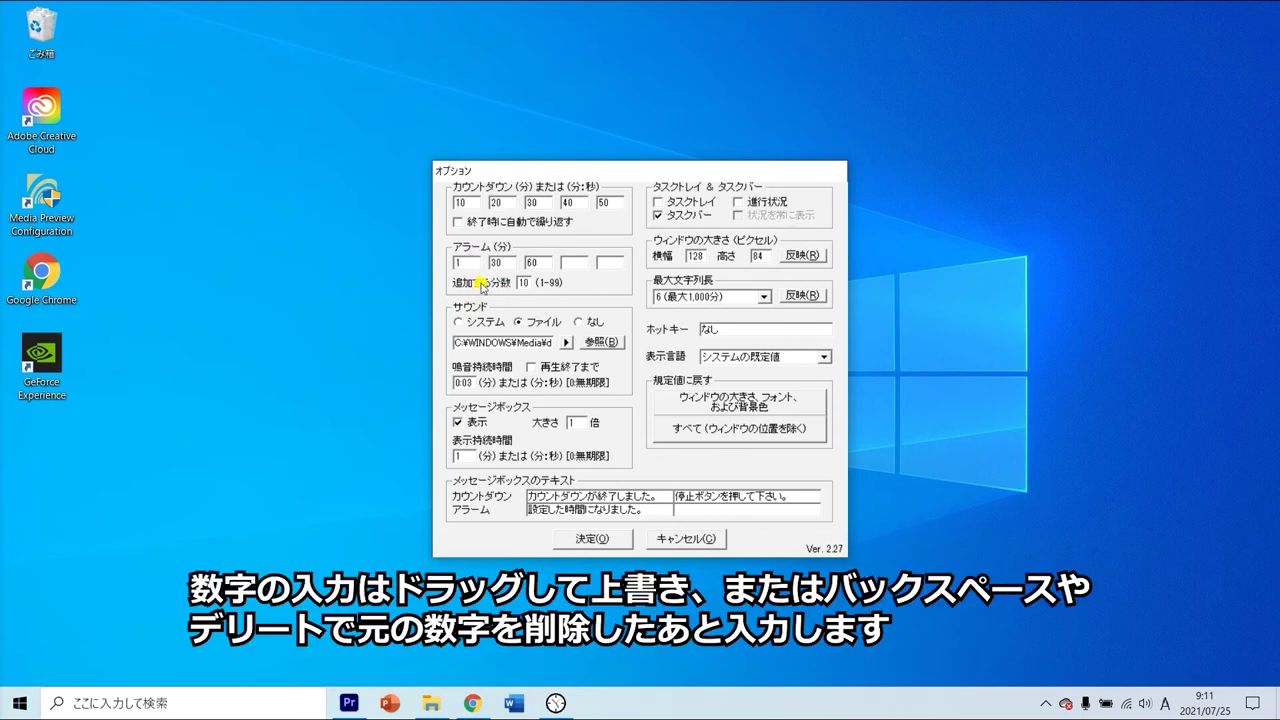
drag(509, 264, 487, 264)
text(2)
drag(562, 263, 529, 263)
click(570, 262)
text(4)
click(612, 262)
text(5)
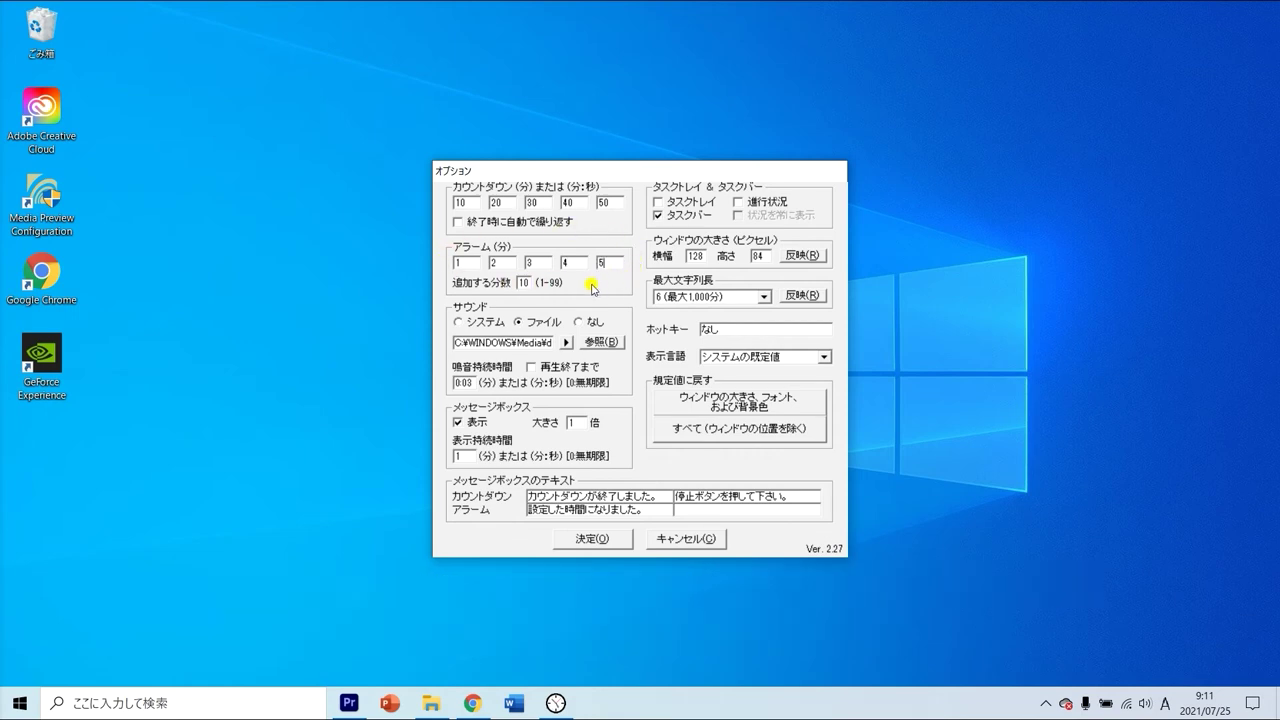
click(606, 543)
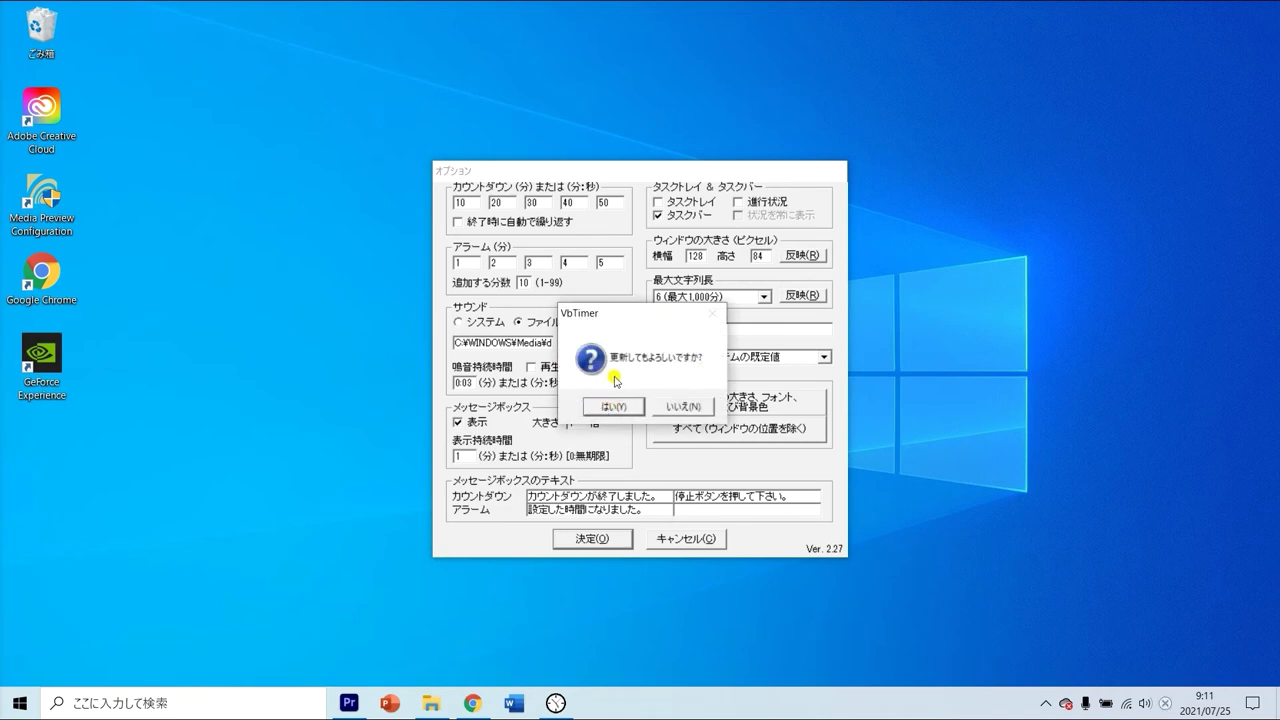
click(616, 406)
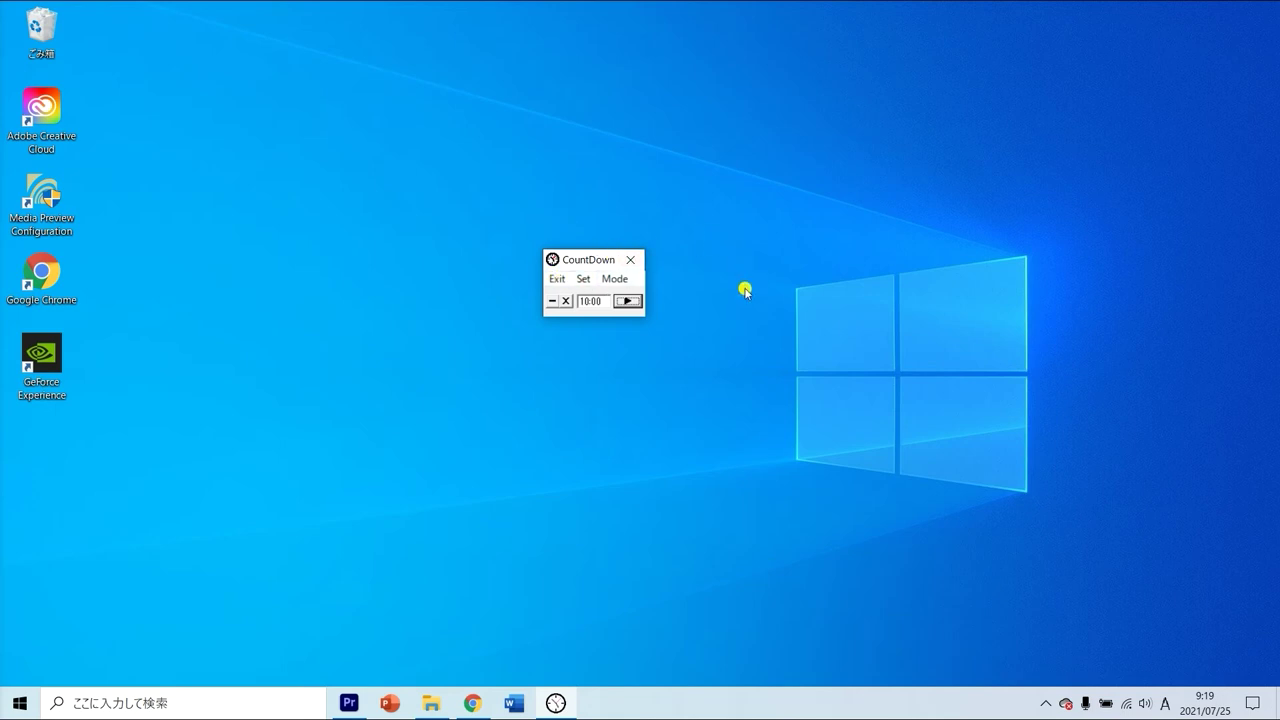
Switch the timer from countdown to アラーム mode and load the 3分 alarm preset
click(616, 279)
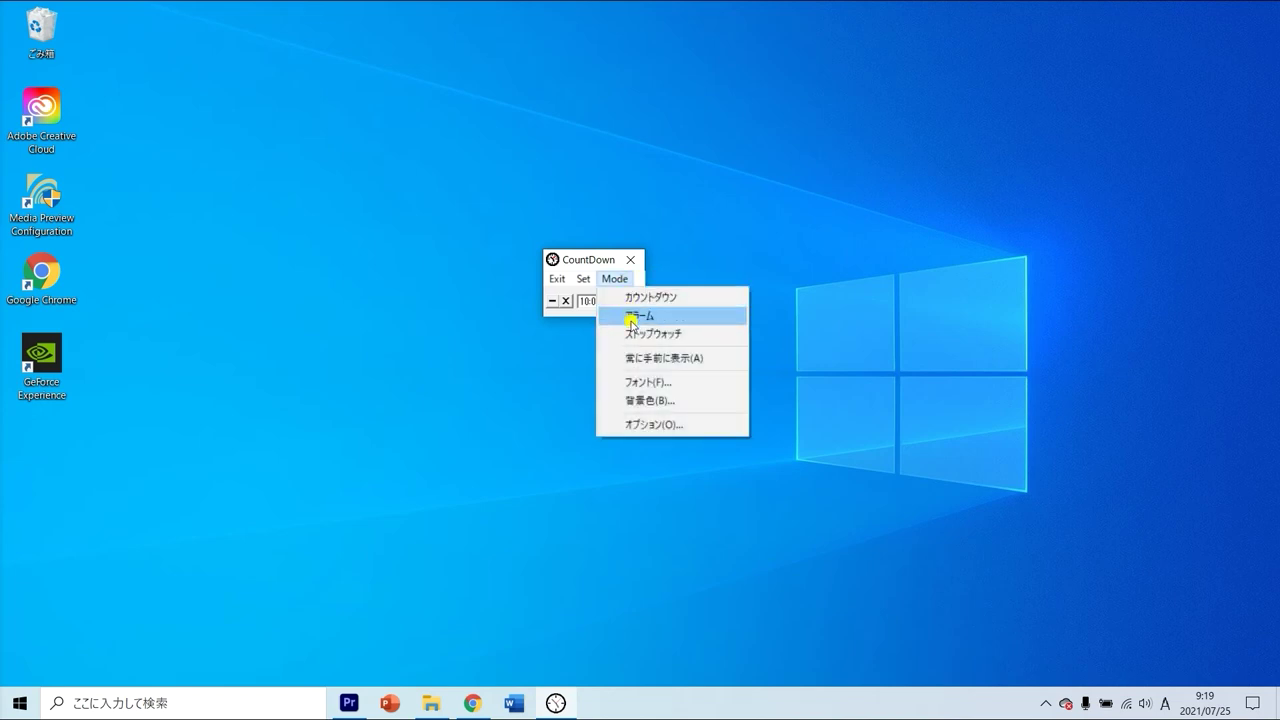
click(632, 318)
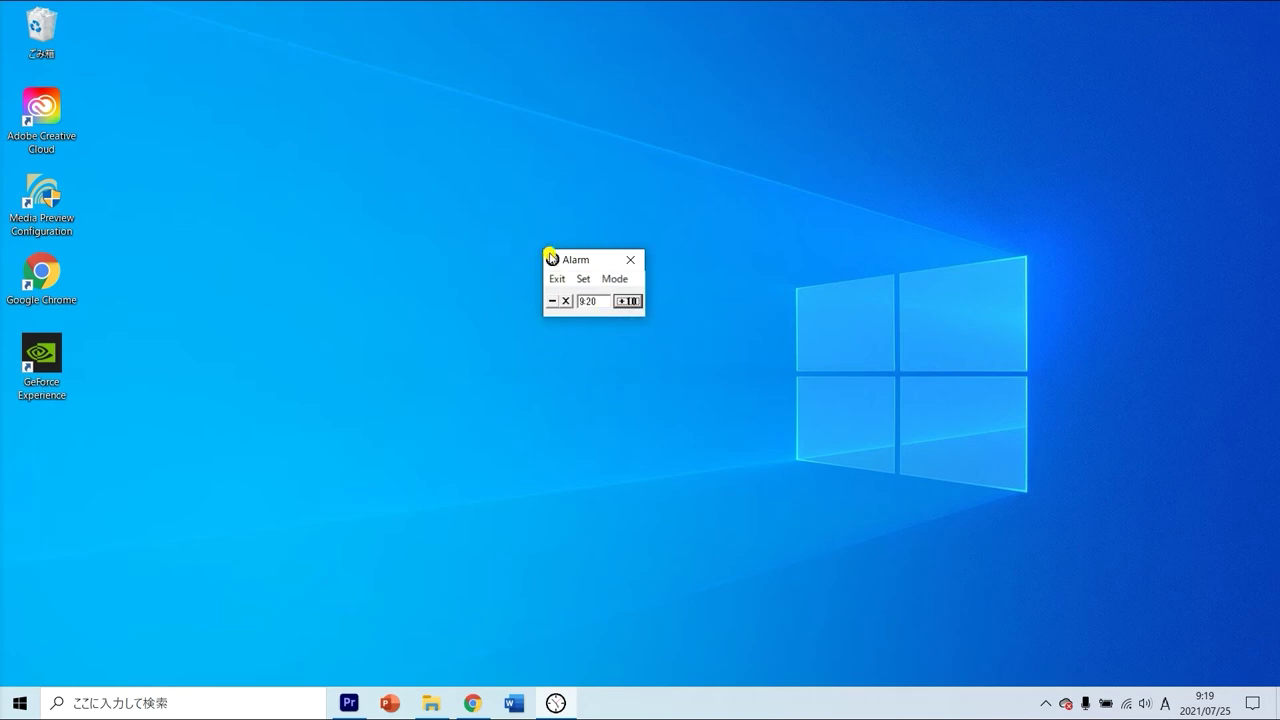
click(585, 280)
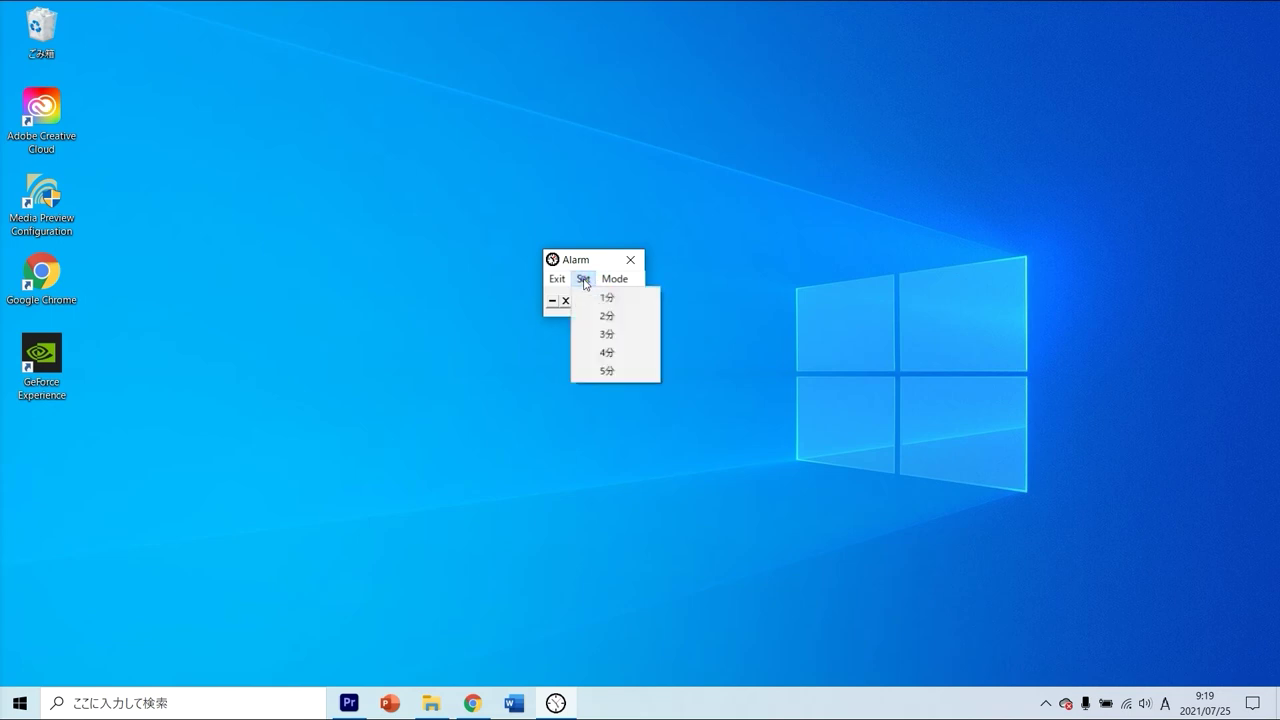
click(597, 336)
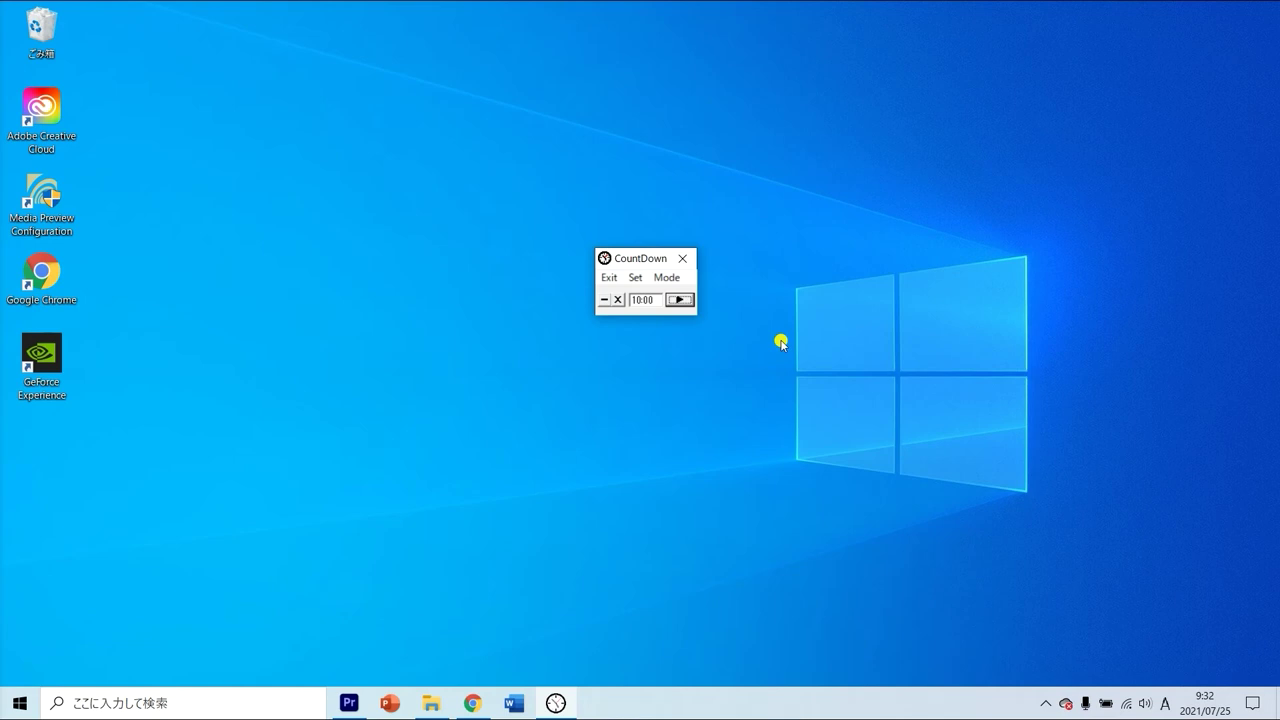
Switch the timer to アラーム mode and set the alarm time directly to 9:35
click(668, 279)
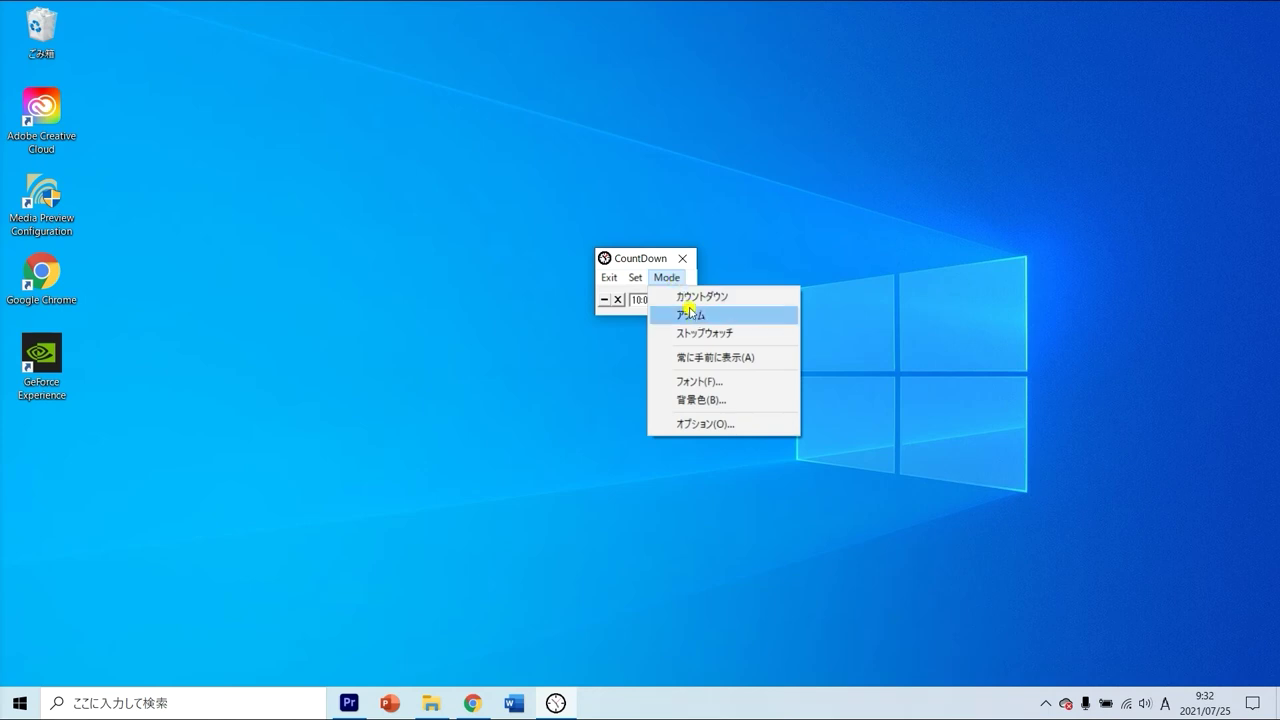
click(712, 322)
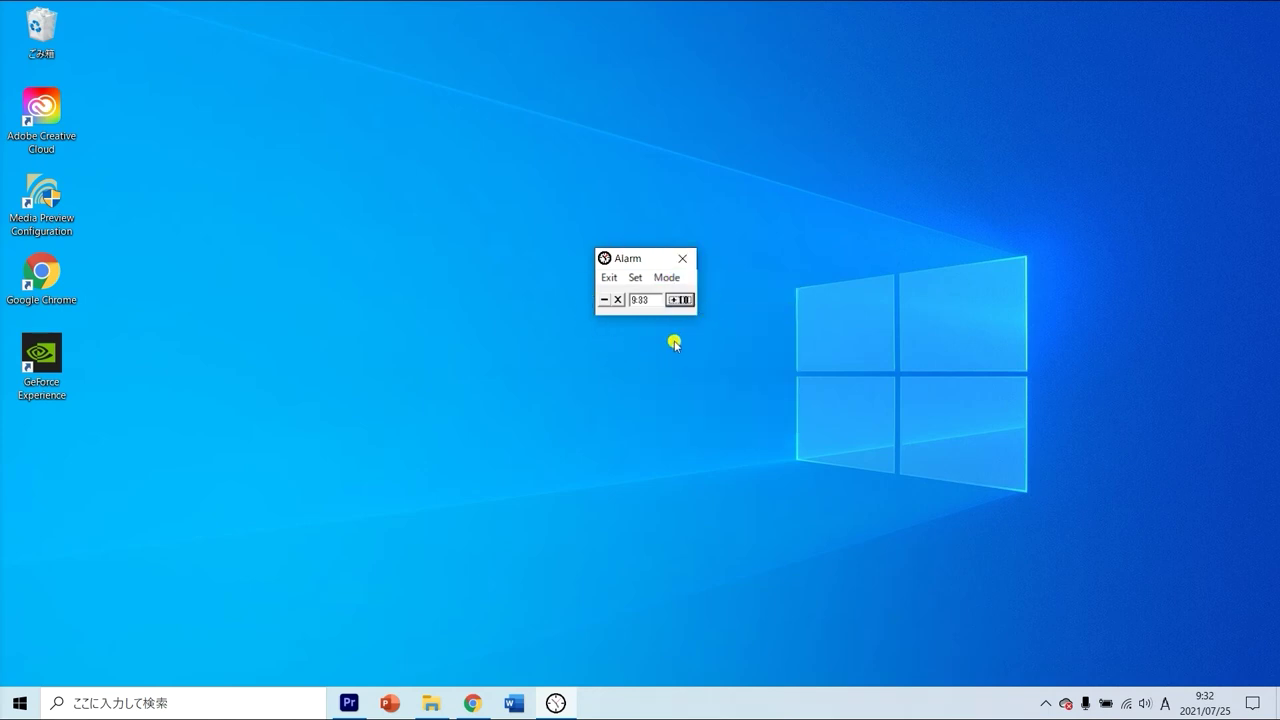
double_click(645, 299)
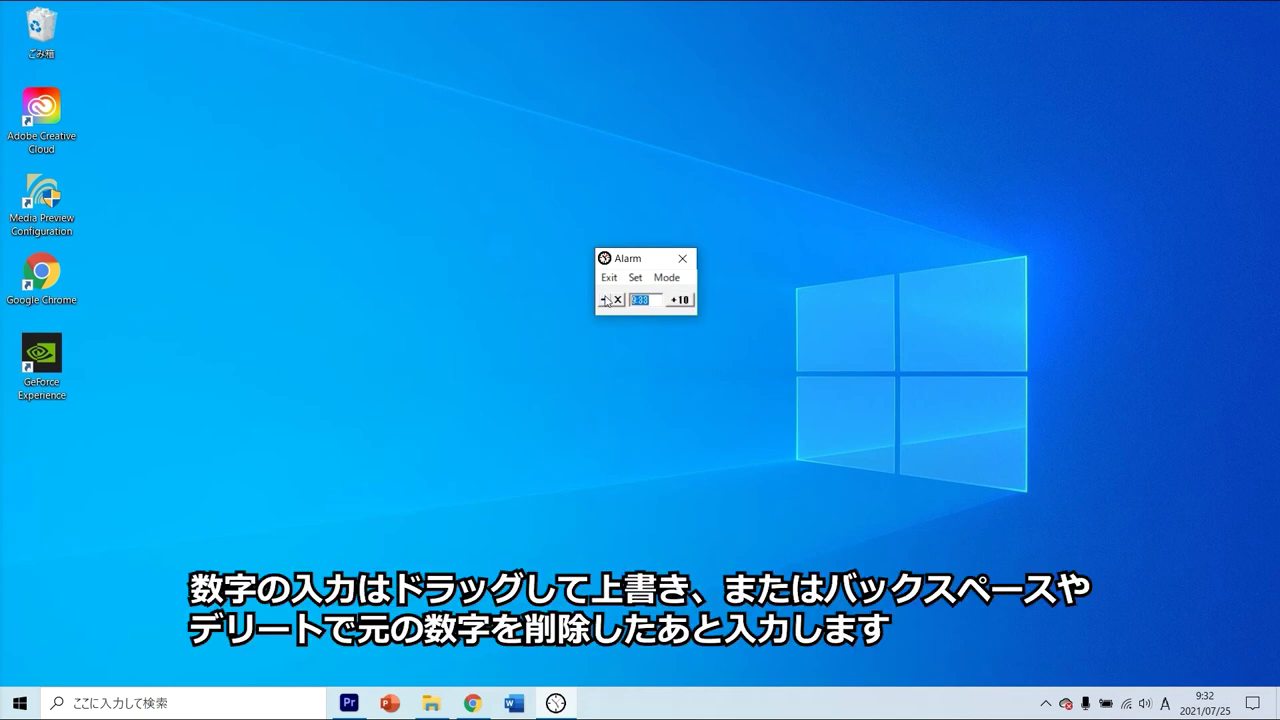
text(9:35)
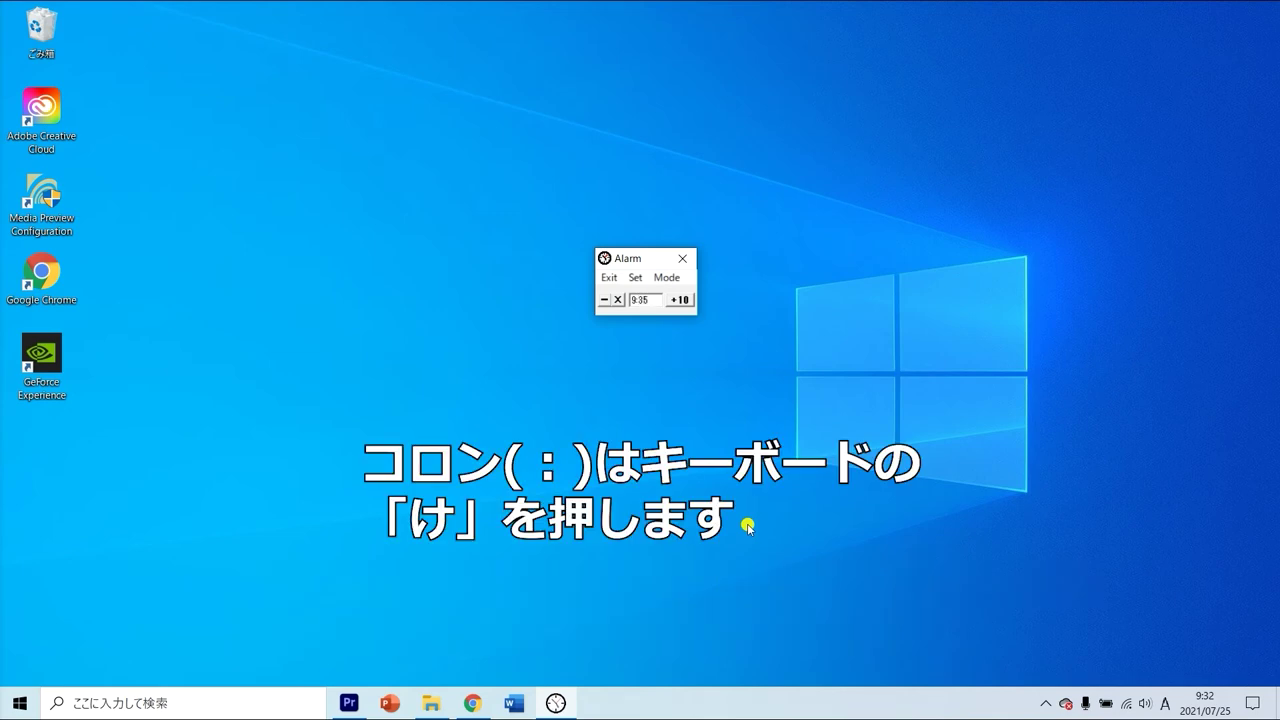
key(Tab)
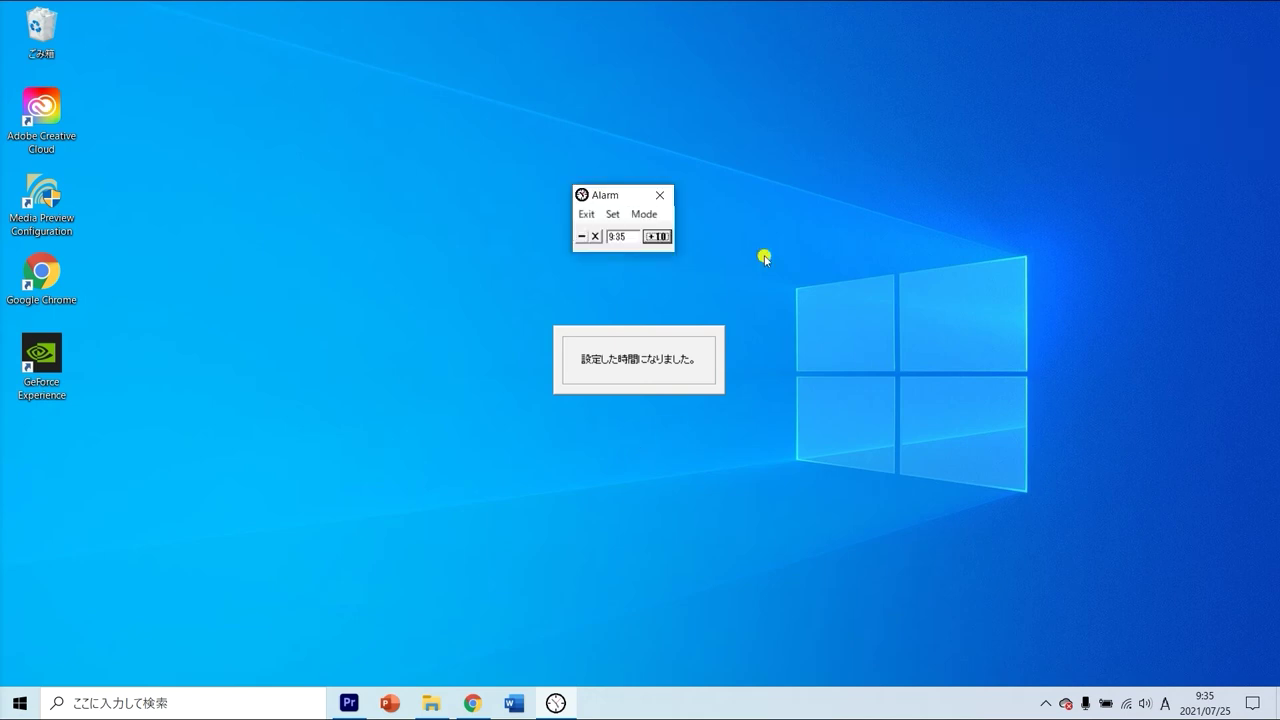
Extend the alarm time three times in 10-minute increments
click(660, 238)
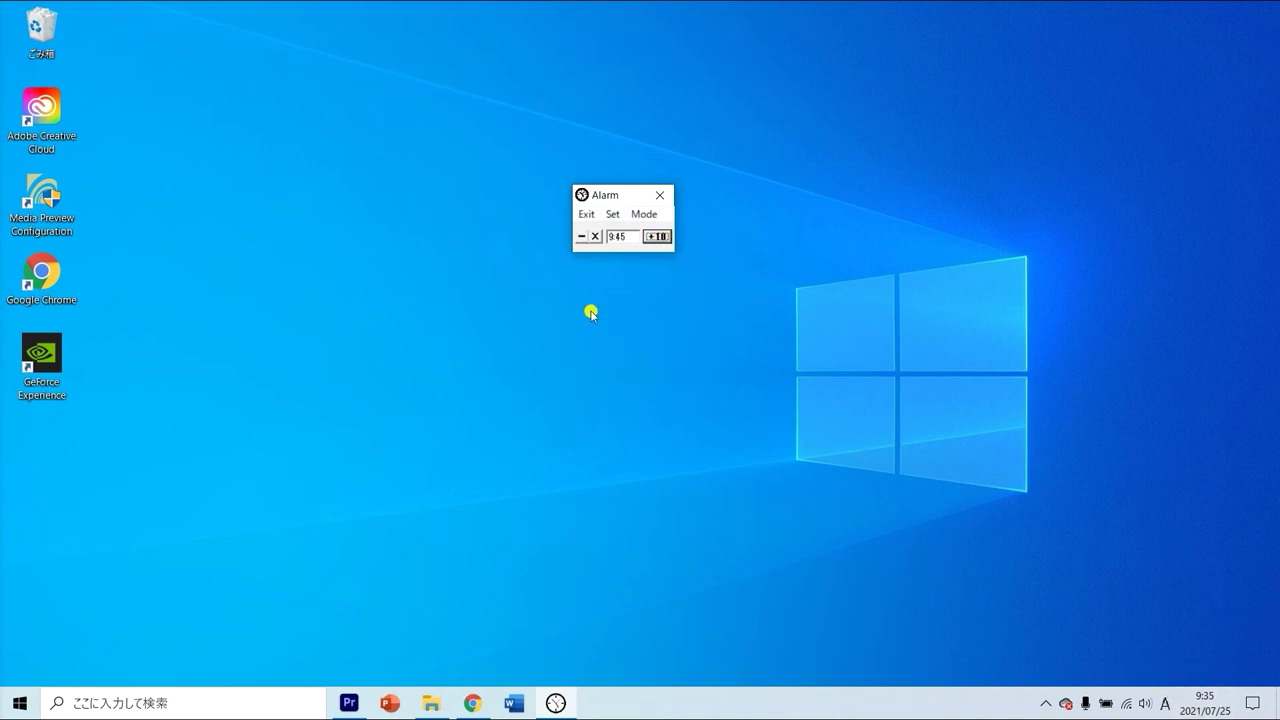
click(665, 239)
click(668, 237)
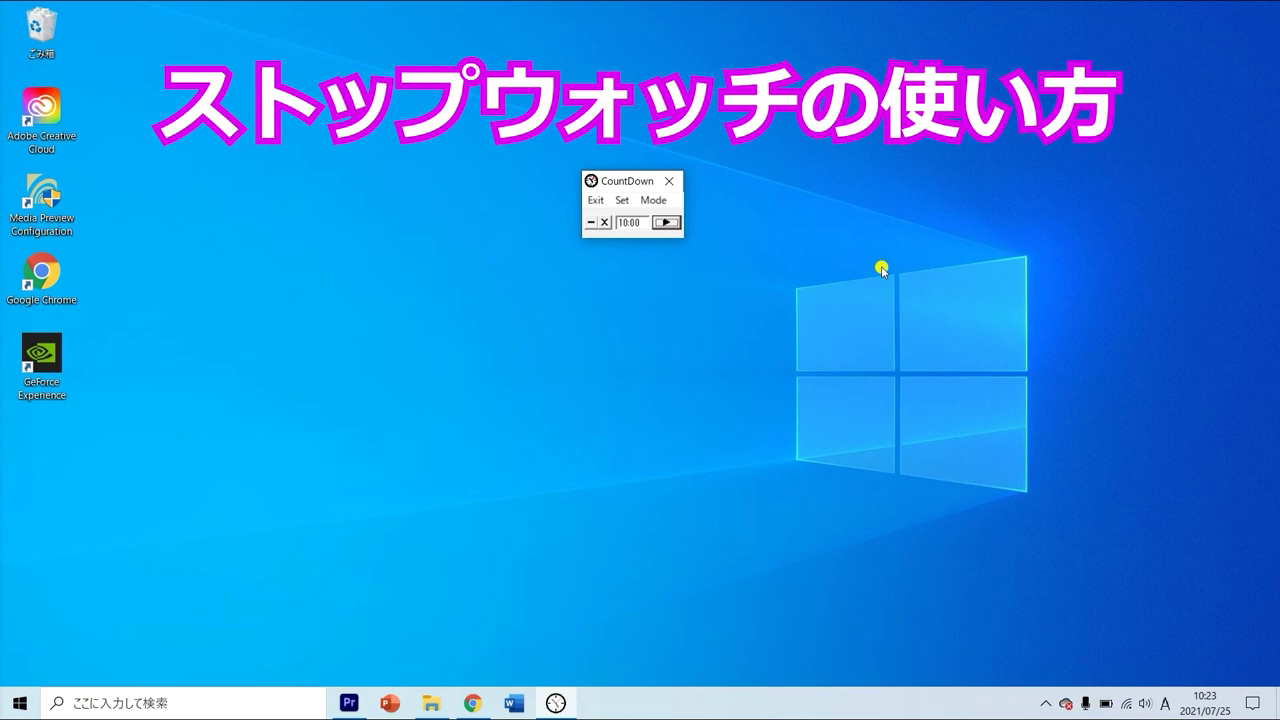
Switch the timer to ストップウォッチ mode and start and stop the stopwatch repeatedly
click(655, 200)
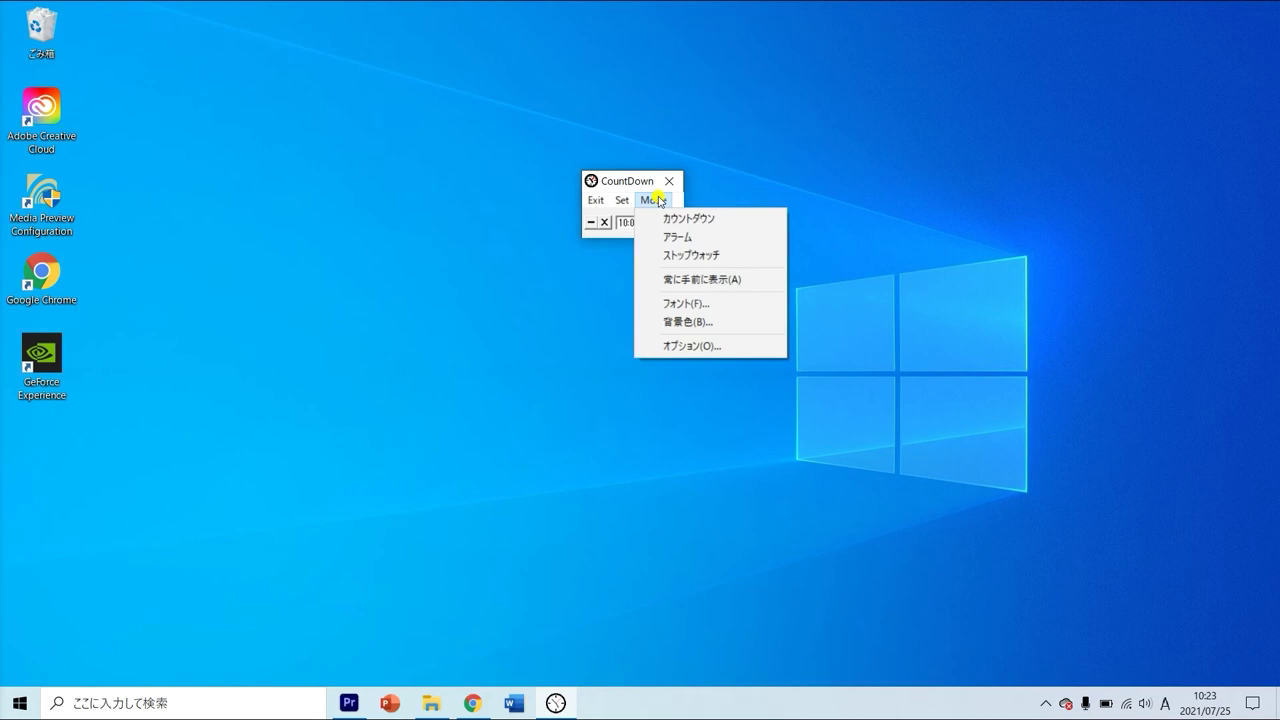
click(724, 256)
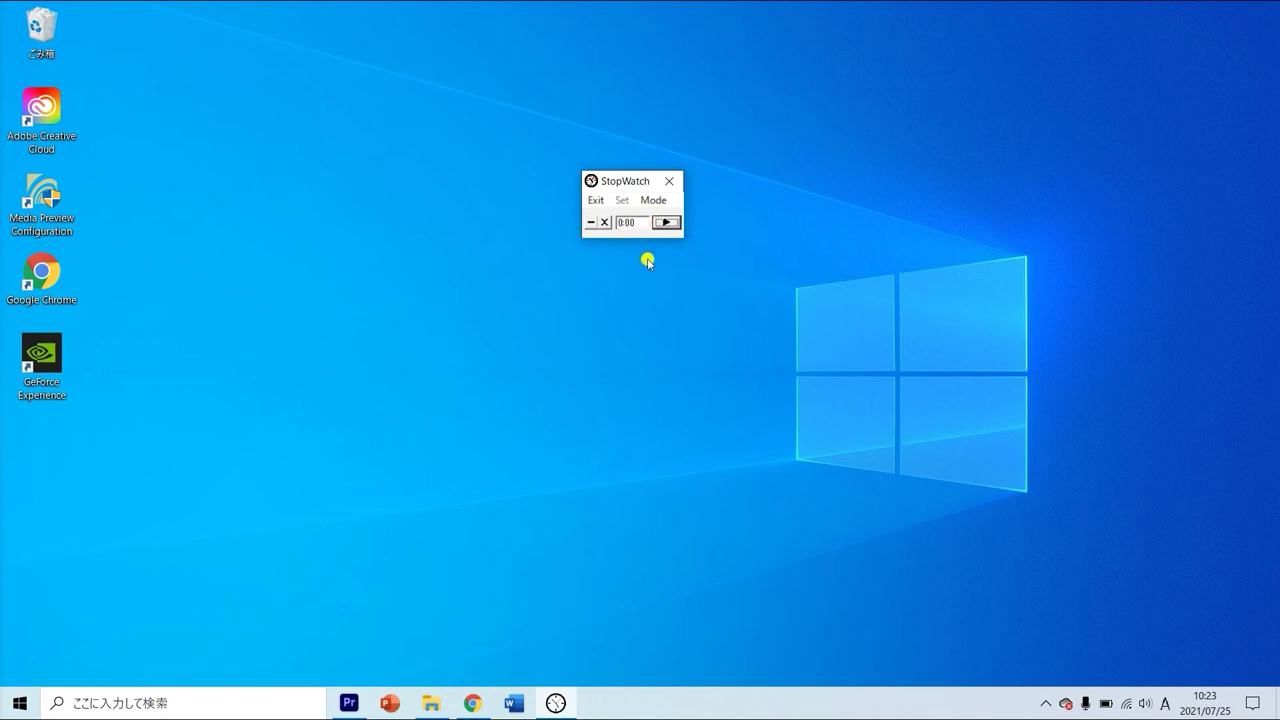
click(670, 223)
click(672, 224)
click(672, 223)
click(675, 223)
Reset the stopwatch by reselecting ストップウォッチ mode, and start and stop it again
click(668, 203)
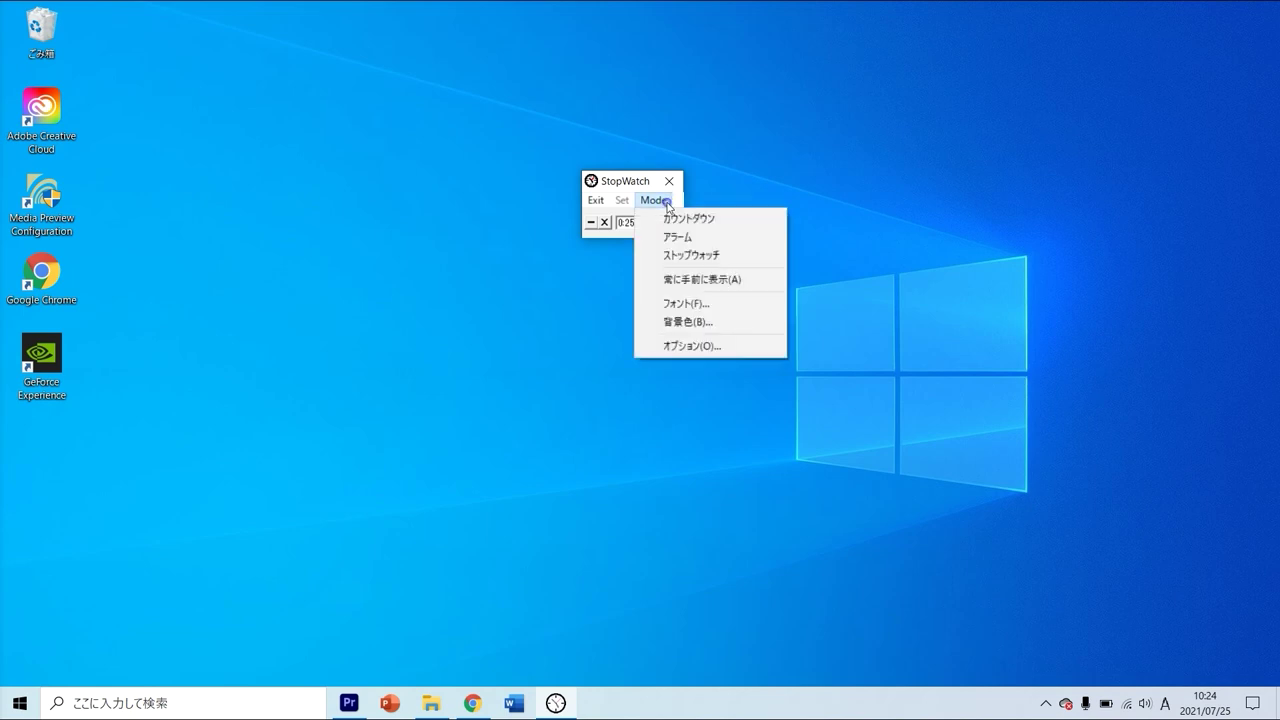
click(721, 258)
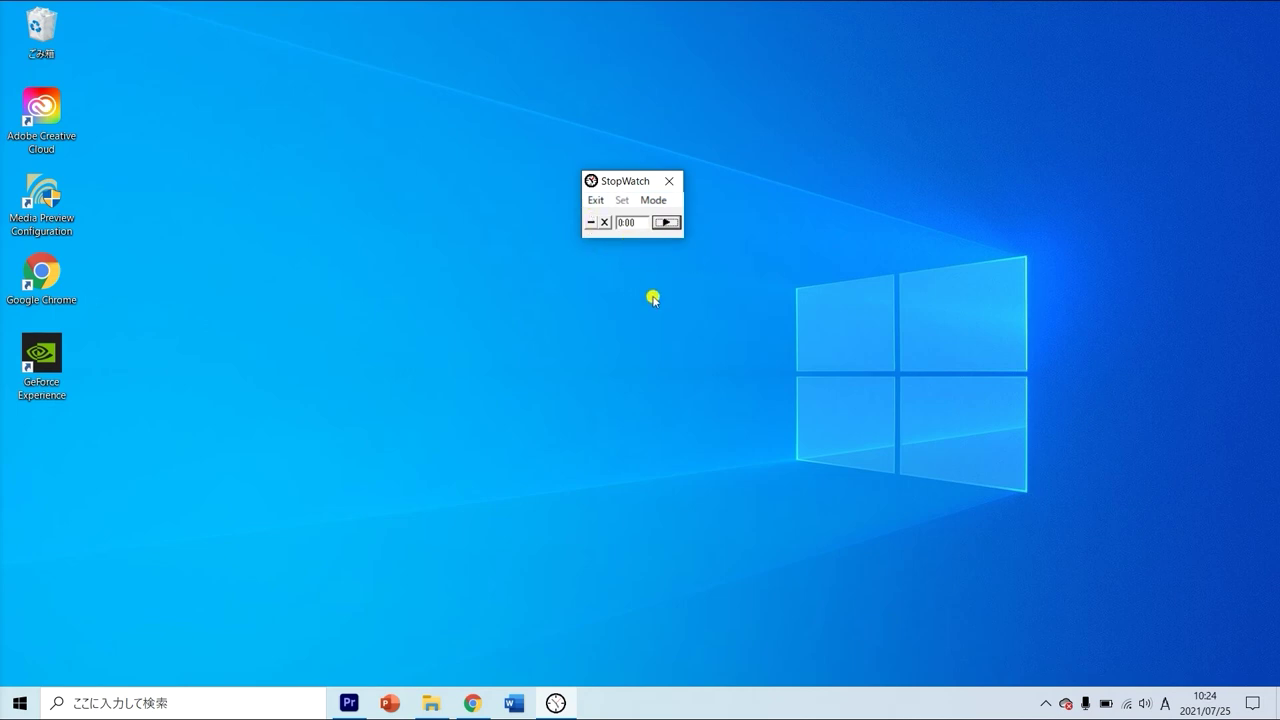
click(668, 222)
click(666, 222)
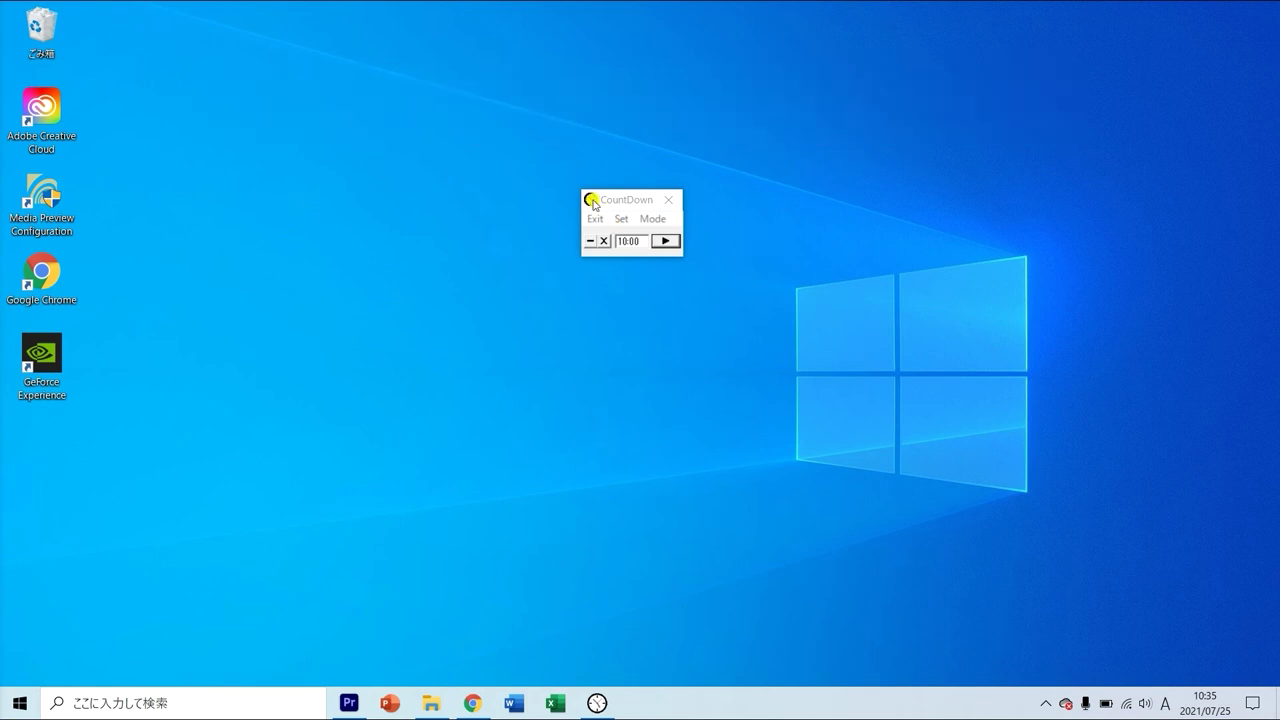
Move the countdown timer window down and to the right on the desktop
click(612, 203)
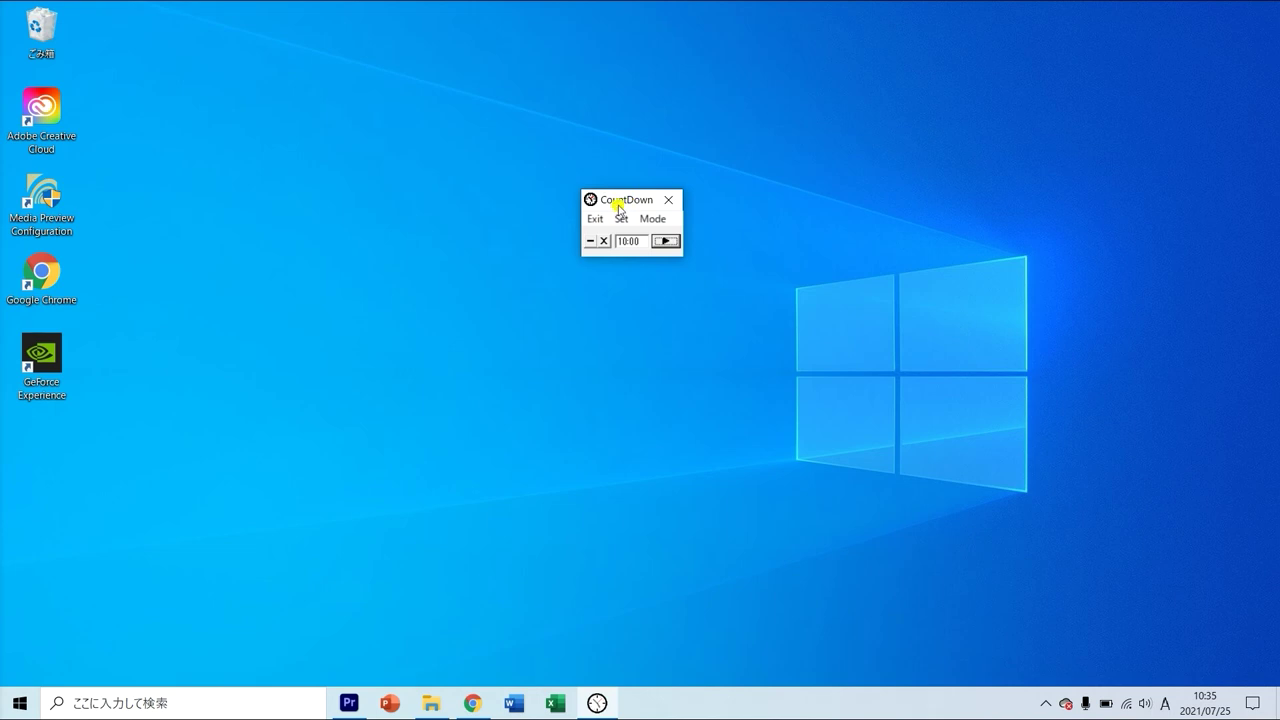
drag(619, 207, 692, 260)
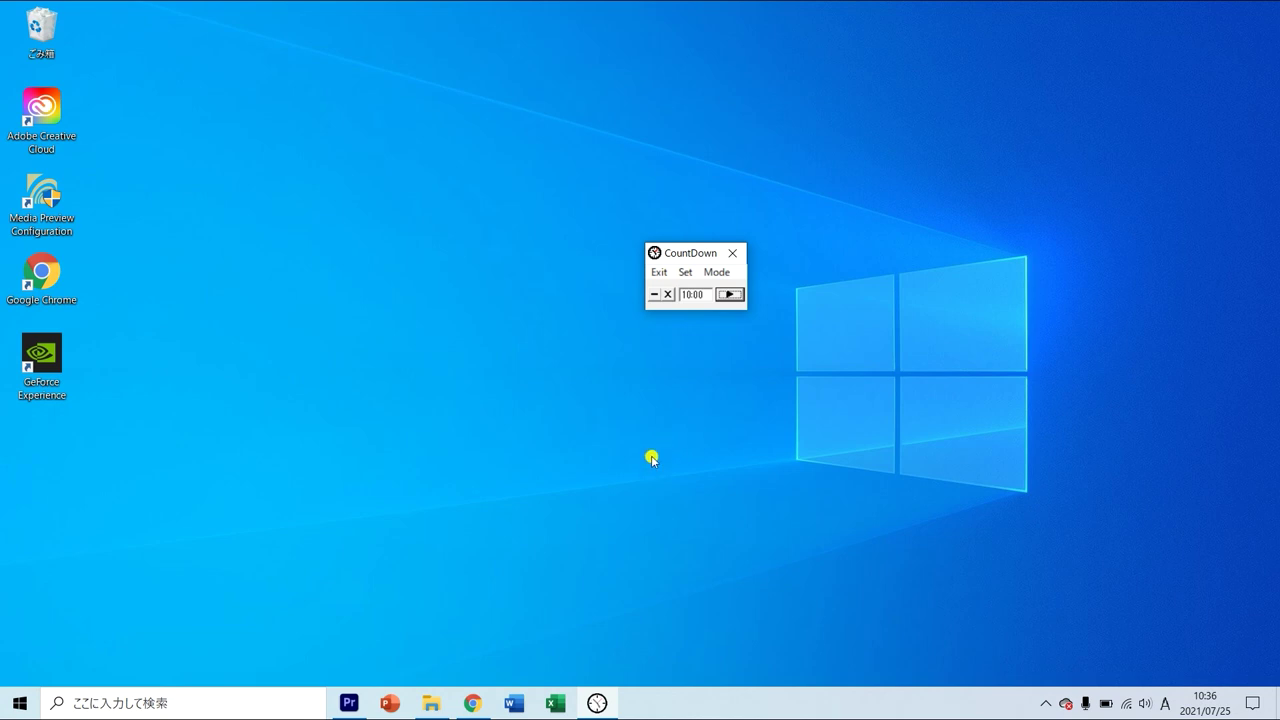
Switch to Word and create a blank document (白紙の文書)
click(520, 707)
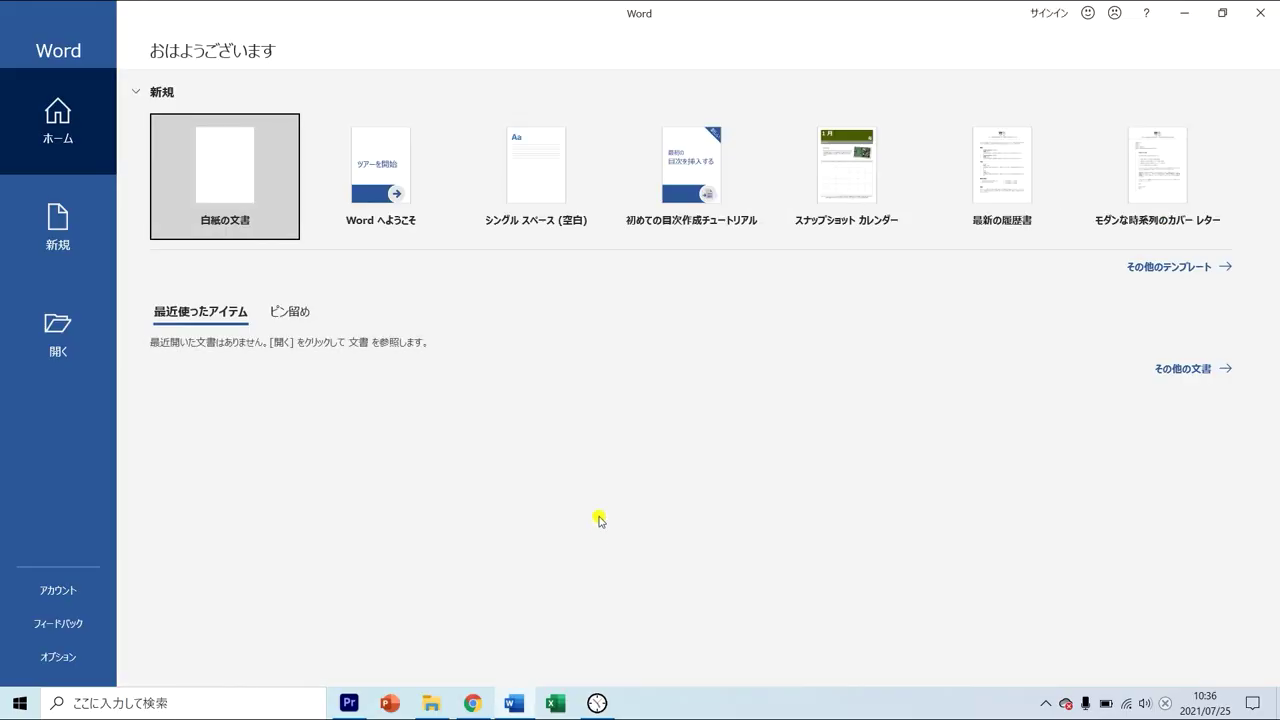
click(247, 192)
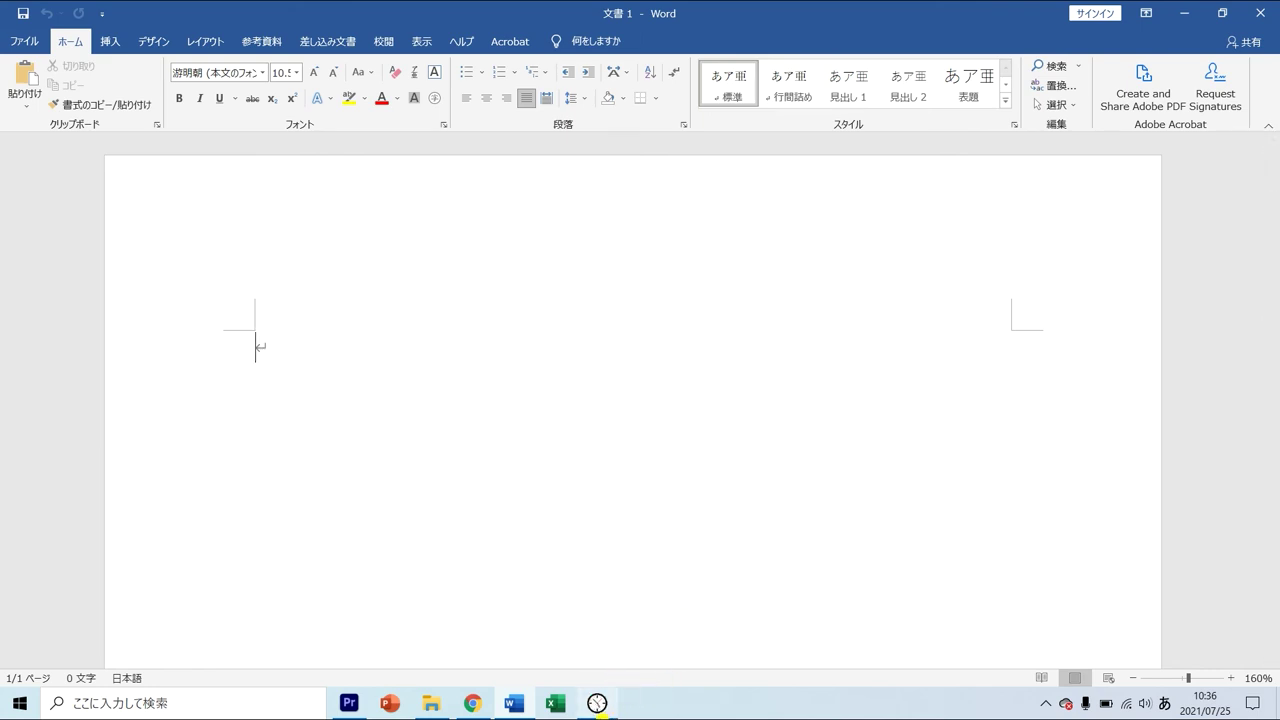
Bring up the countdown timer over the Word document and turn on 常に手前に表示 so it stays in front of other windows
click(597, 703)
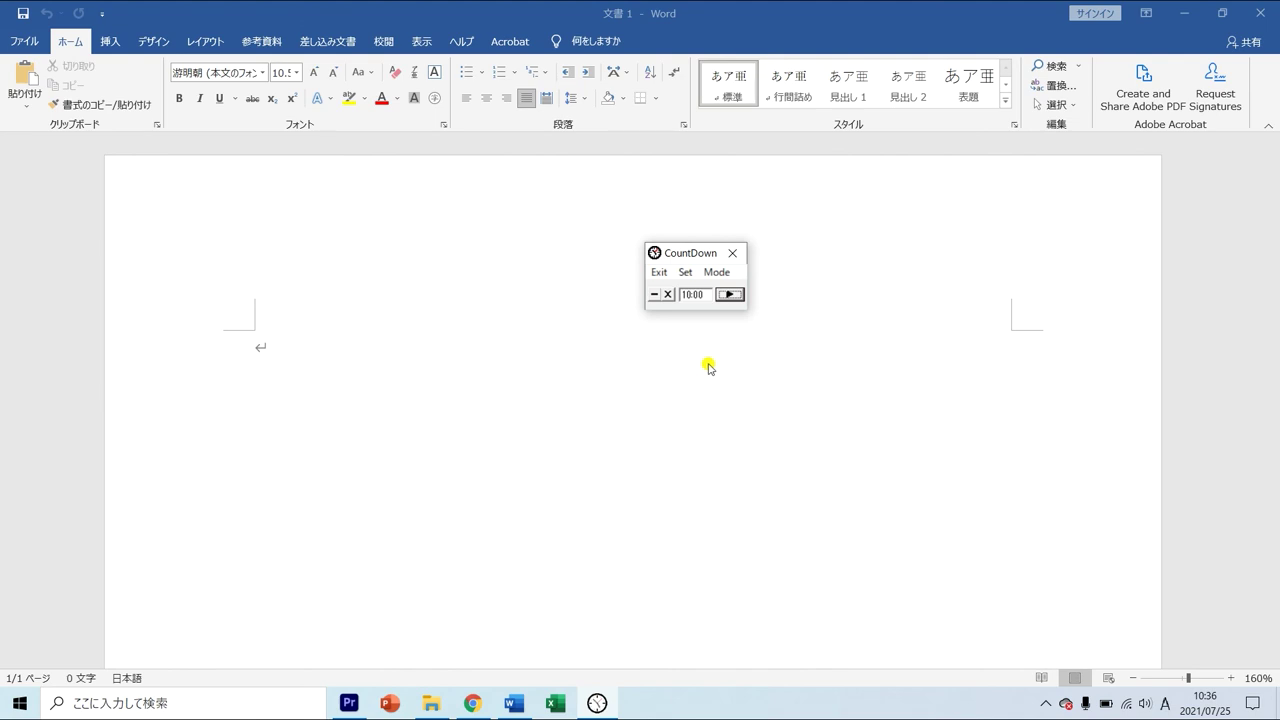
click(726, 278)
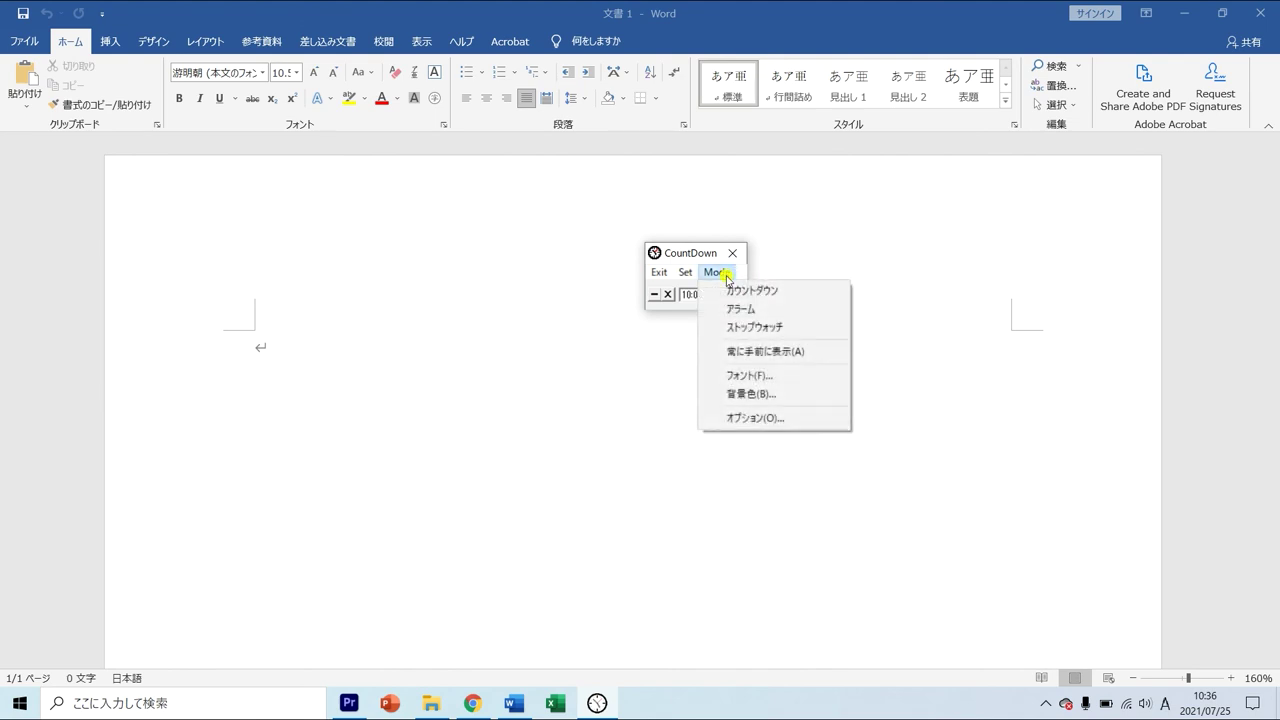
click(757, 352)
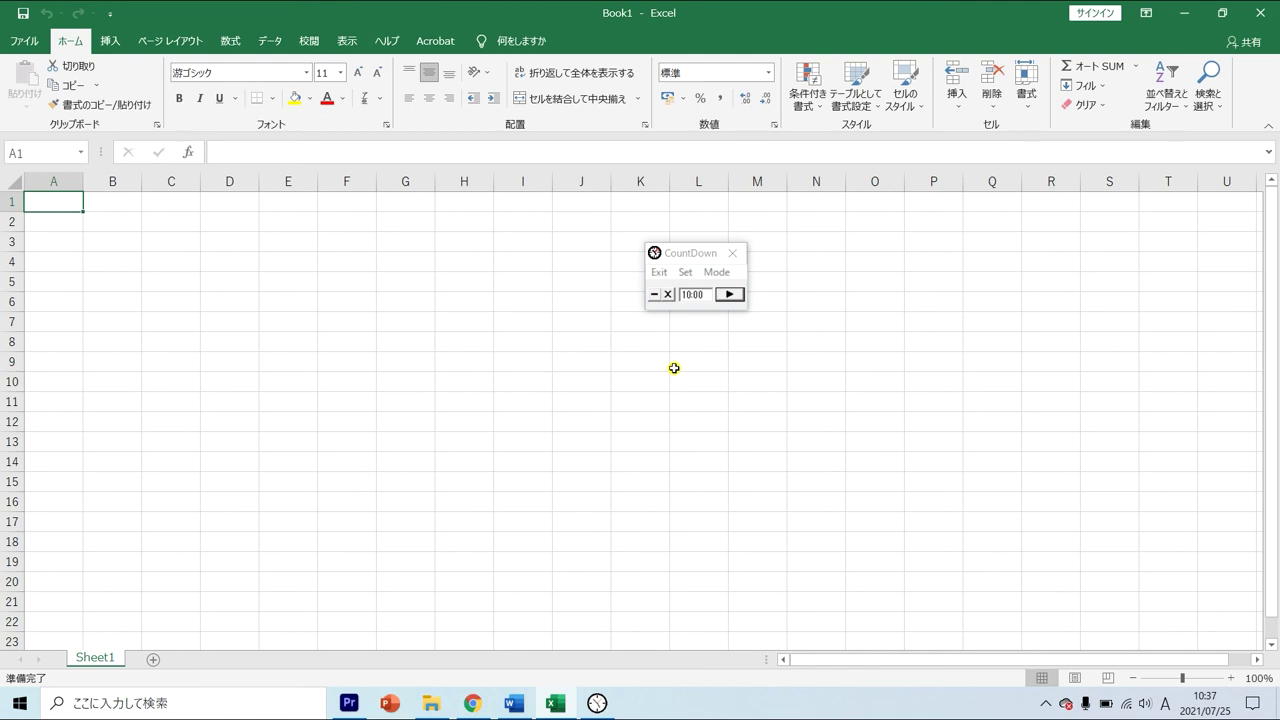
Close the blank Excel workbook and the blank Word document, leaving the timer on the desktop
click(1271, 7)
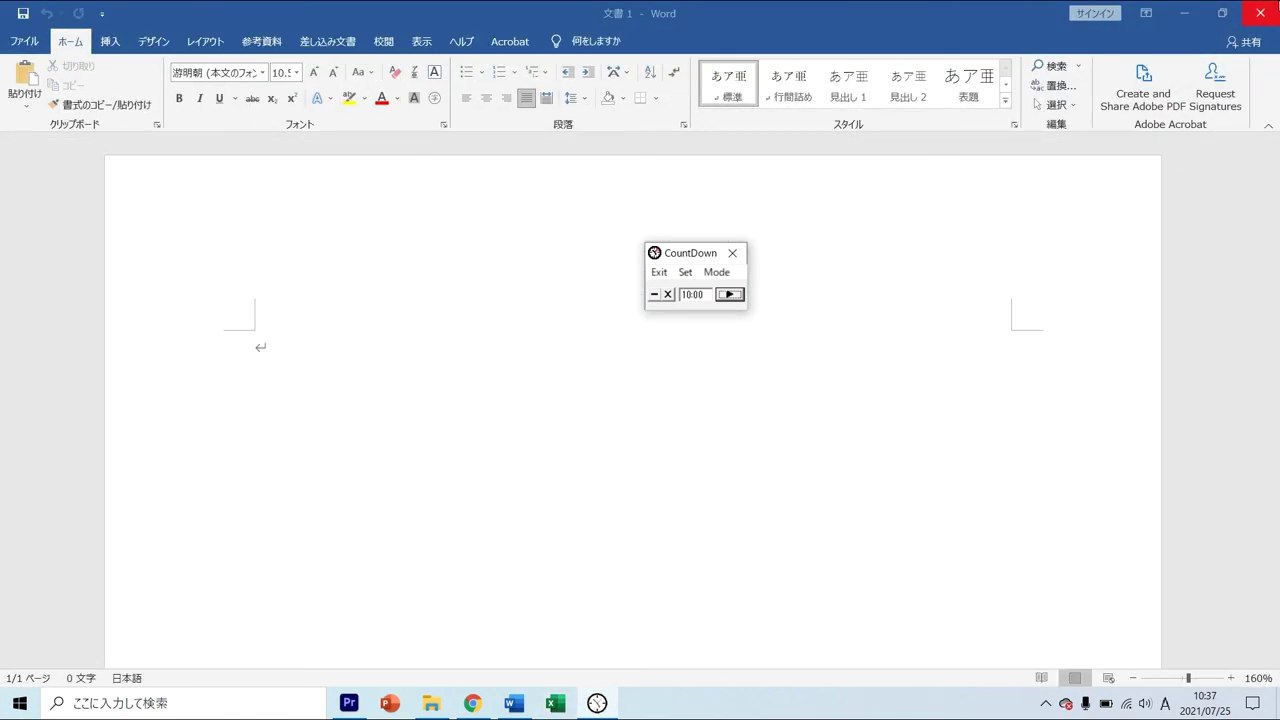
click(1262, 12)
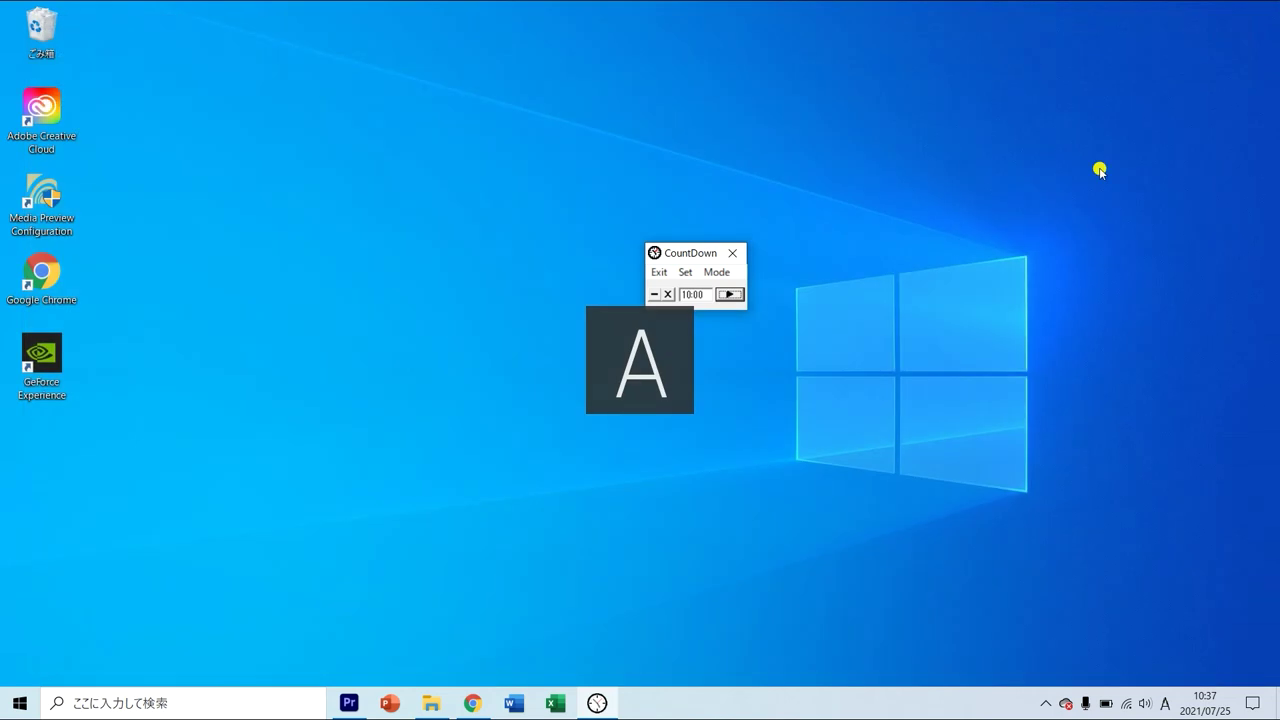
Minimize and restore the countdown timer window, and close and relaunch the timer
click(656, 294)
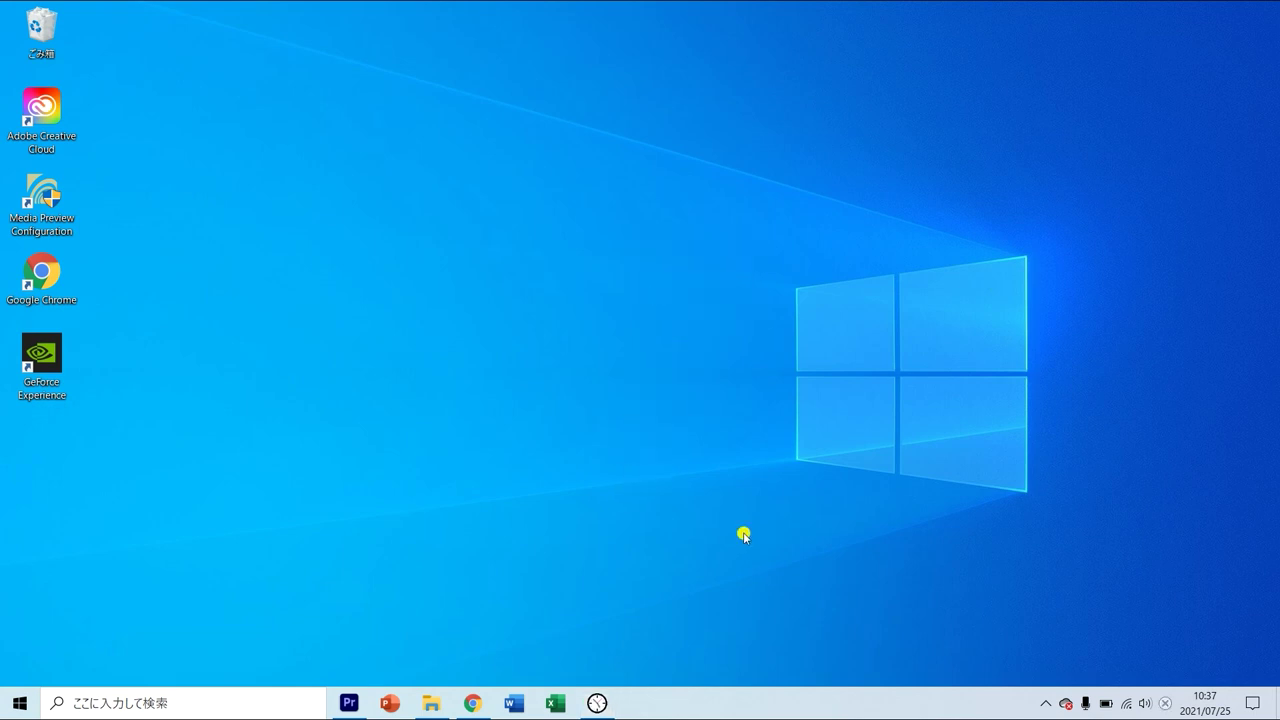
click(596, 704)
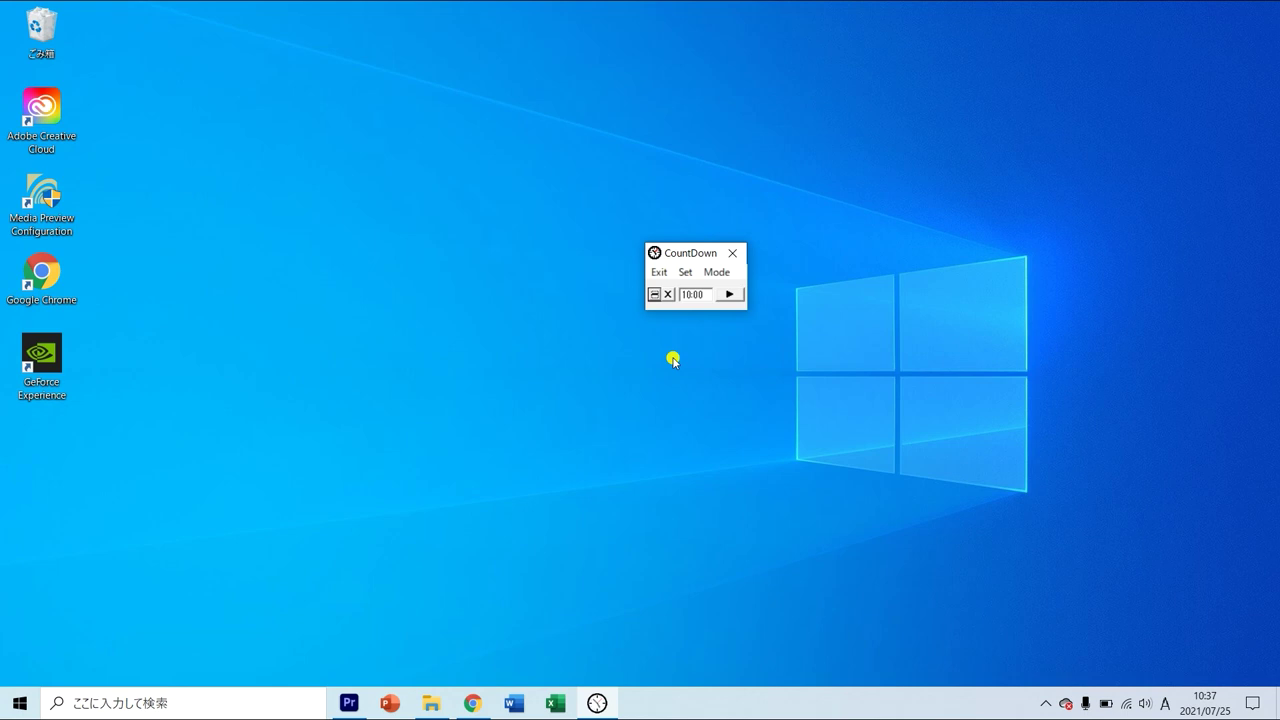
click(739, 251)
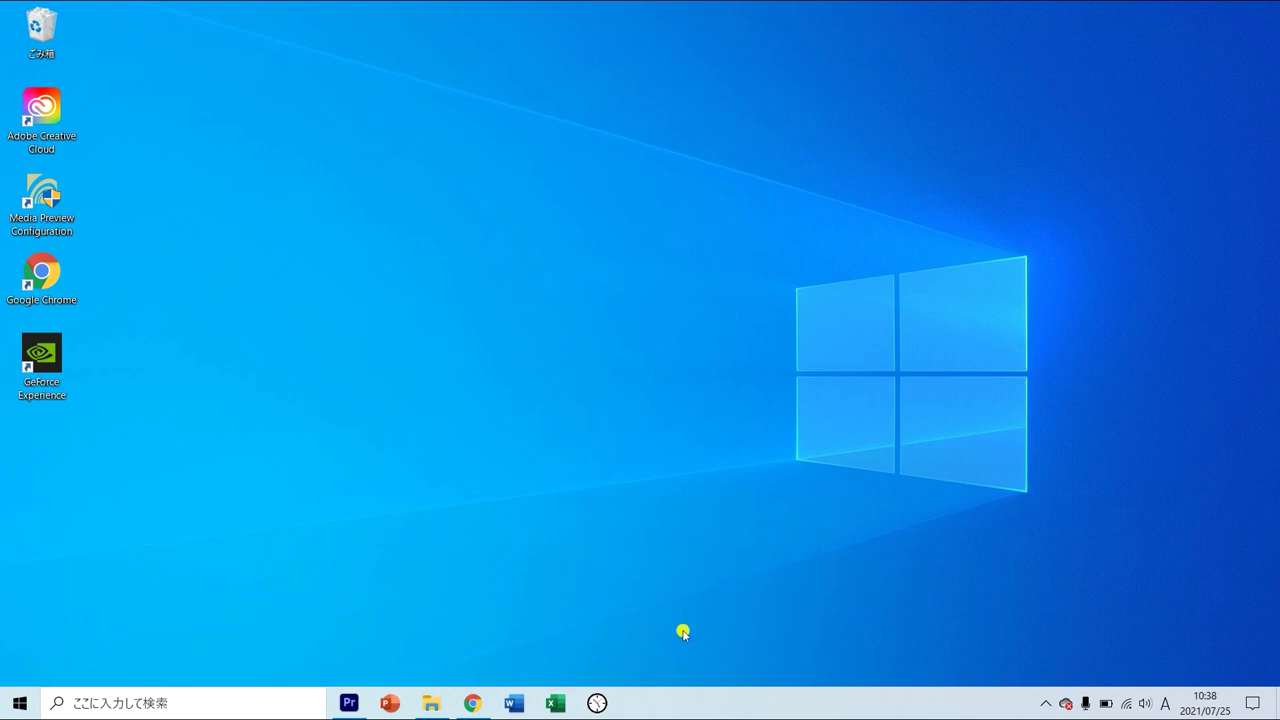
click(596, 704)
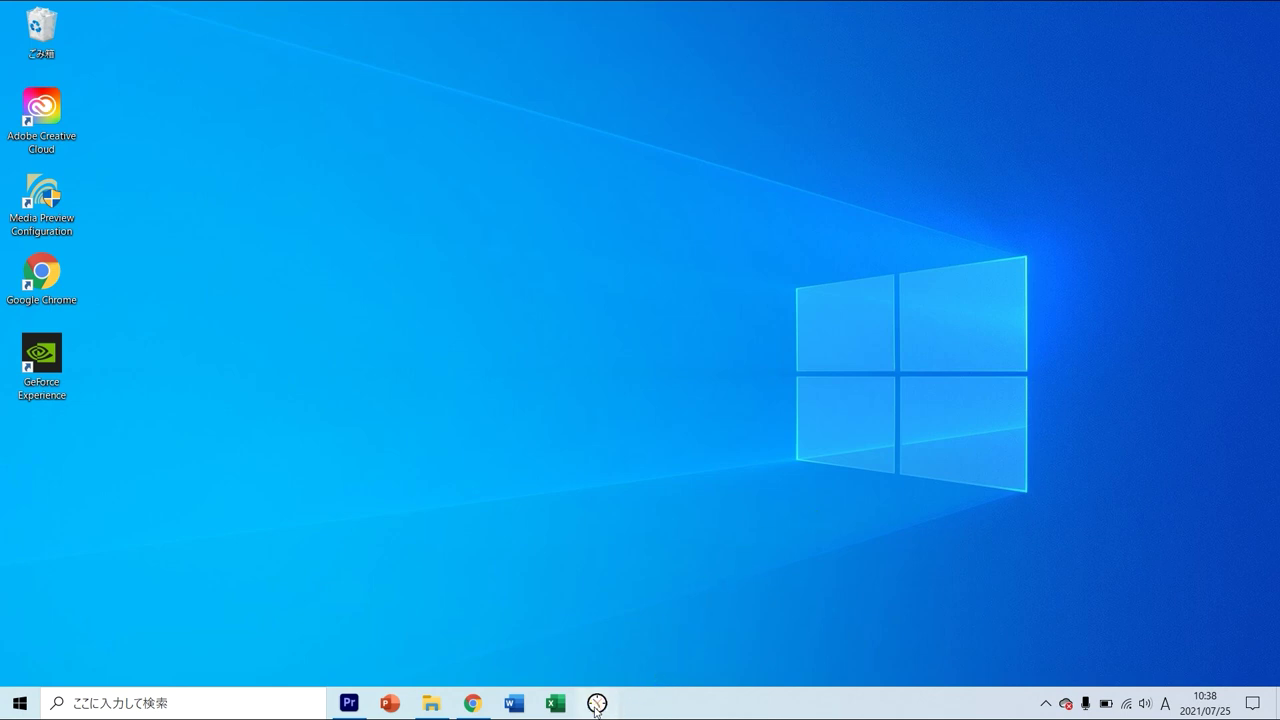